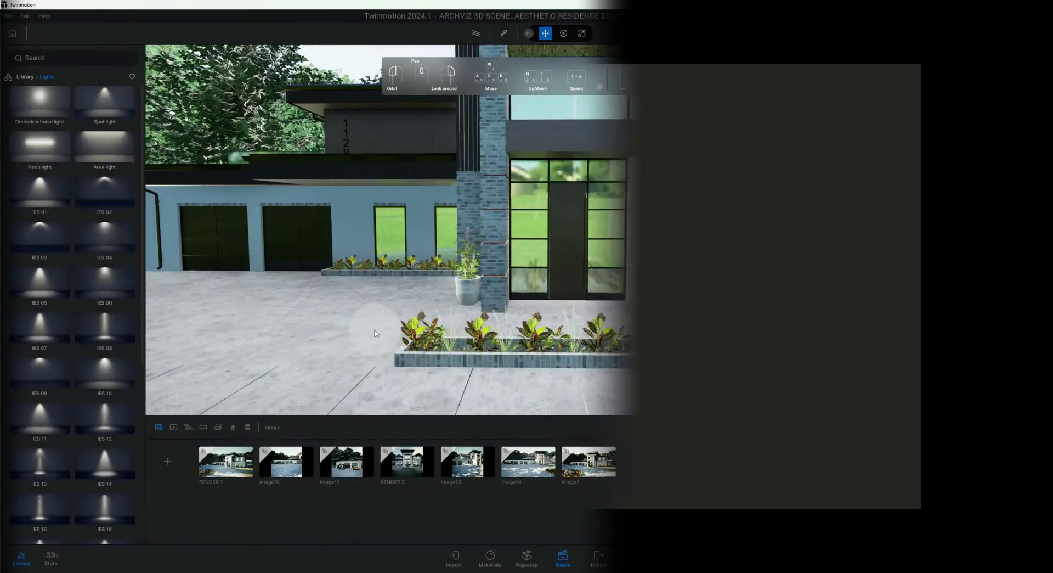
Step: Fly the camera toward the garage-side windows and the planter beside the brick entrance column
{"action": "left_click", "coordinate": [328, 310]}
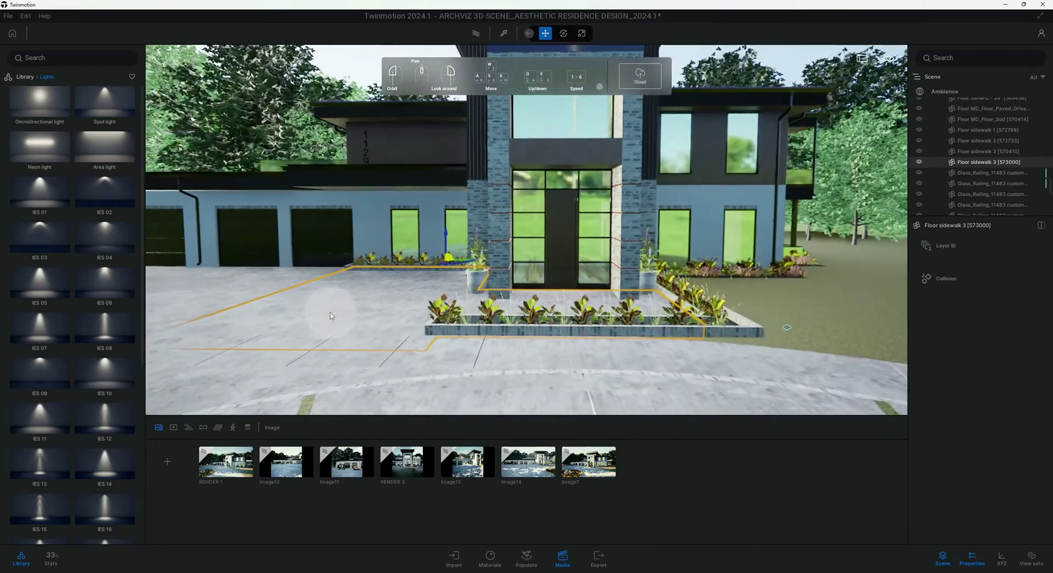
{"action": "key", "text": "a"}
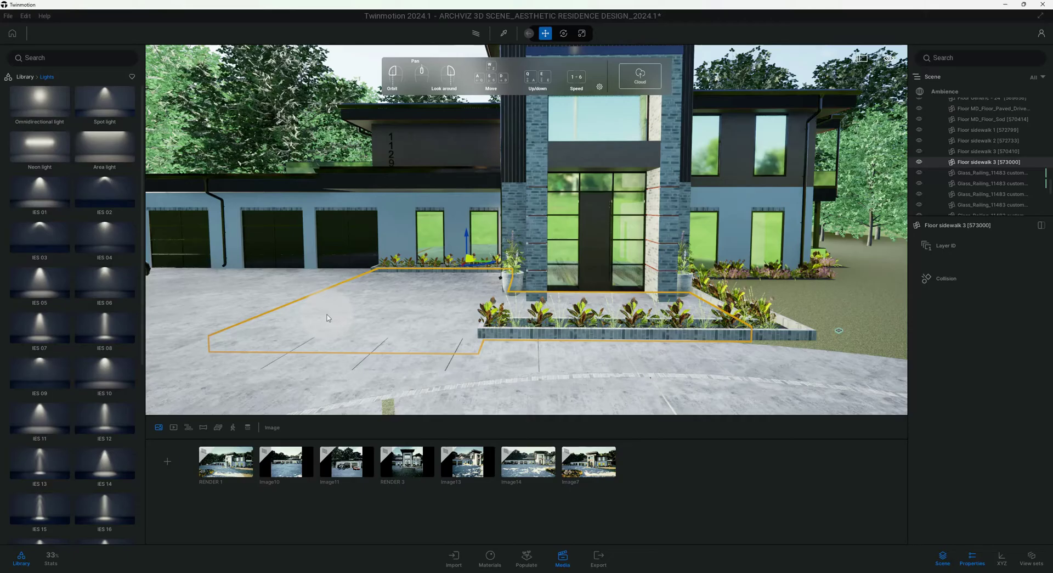
{"action": "middle_click_drag", "start_coordinate": [327, 318], "coordinate": [499, 312]}
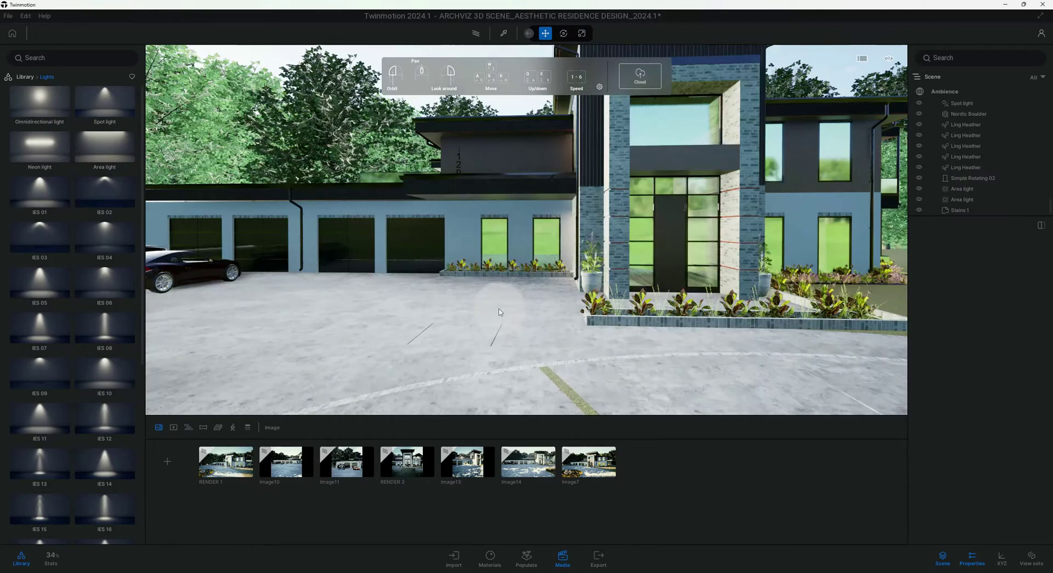
{"action": "scroll", "coordinate": [501, 312], "scroll_direction": "up", "scroll_amount": 5}
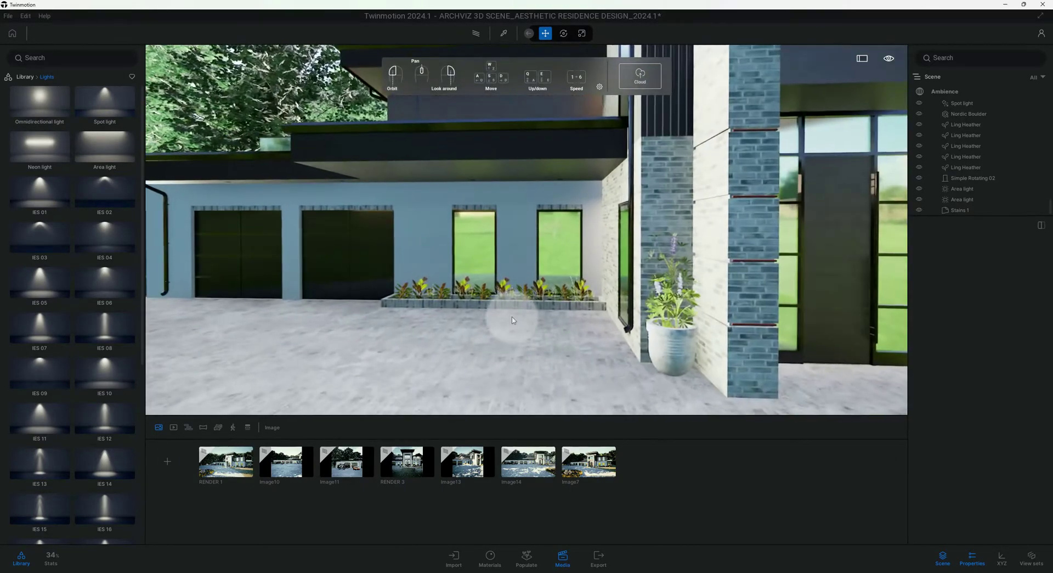
Step: Show the Lights catalogue in the Library and tilt the view up to the ceiling above the windows
{"action": "left_click", "coordinate": [25, 77]}
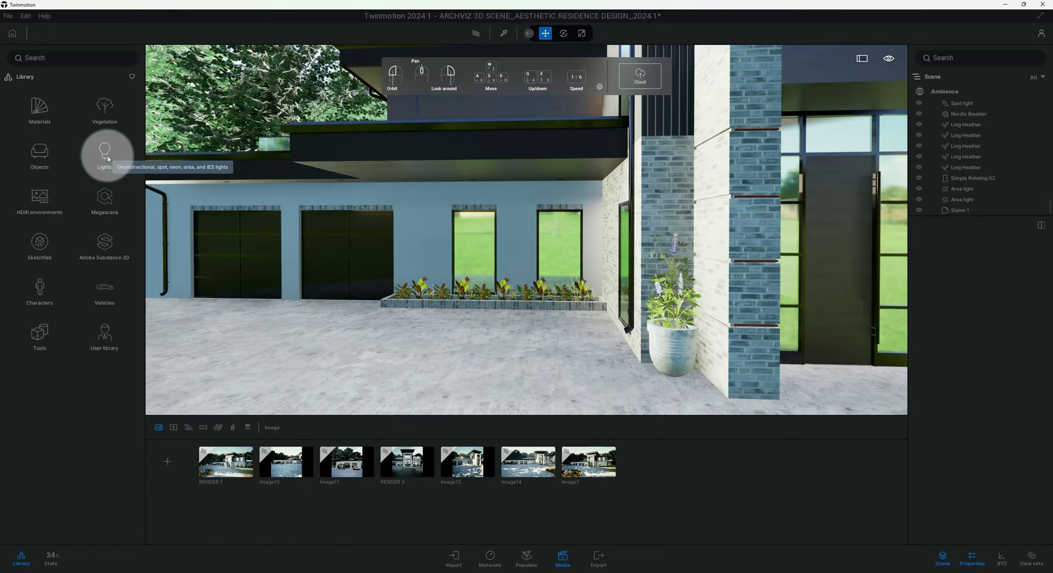
{"action": "left_click", "coordinate": [108, 158]}
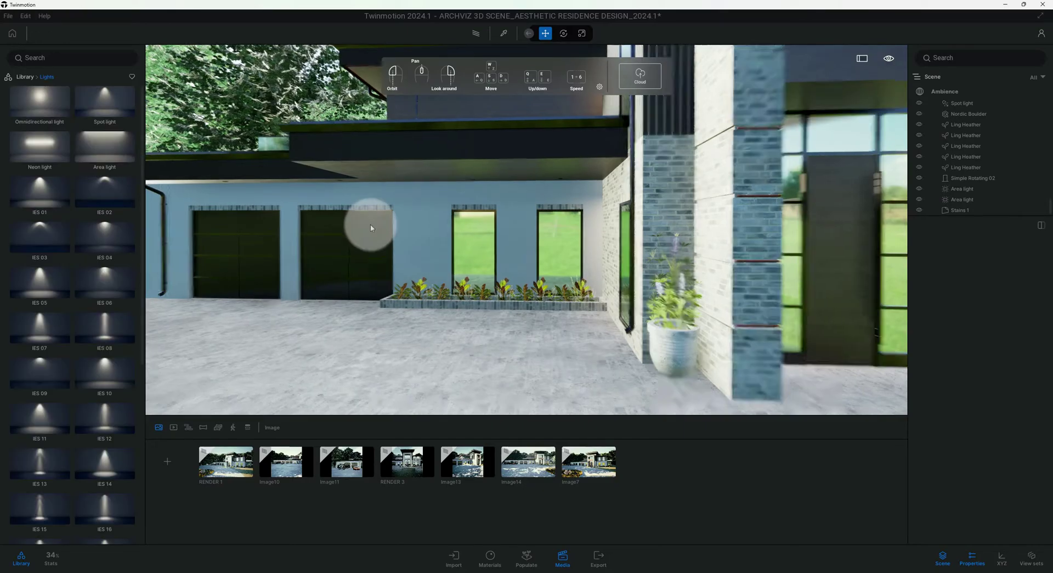
{"action": "scroll", "coordinate": [372, 224], "scroll_direction": "down", "scroll_amount": 5}
{"action": "scroll", "coordinate": [388, 224], "scroll_direction": "up", "scroll_amount": 4}
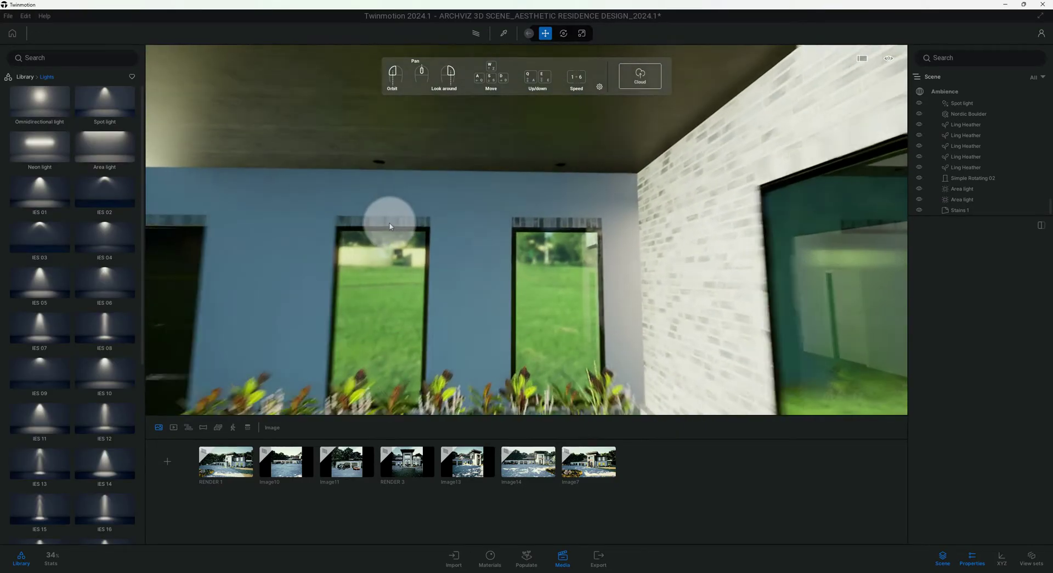
{"action": "left_click_drag", "start_coordinate": [403, 226], "coordinate": [430, 223]}
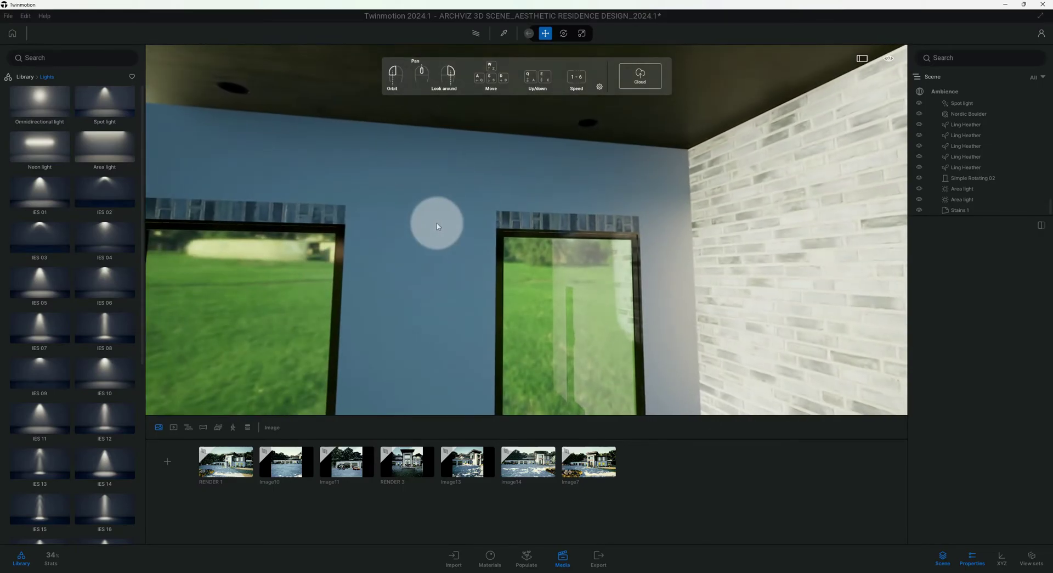
Step: Drop a Spot light onto the overhang ceiling and position it above the right-hand window
{"action": "mouse_move", "coordinate": [105, 98]}
{"action": "left_mouse_down"}
{"action": "mouse_move", "coordinate": [597, 163]}
{"action": "mouse_move", "coordinate": [596, 173]}
{"action": "mouse_move", "coordinate": [598, 134]}
{"action": "left_mouse_up"}
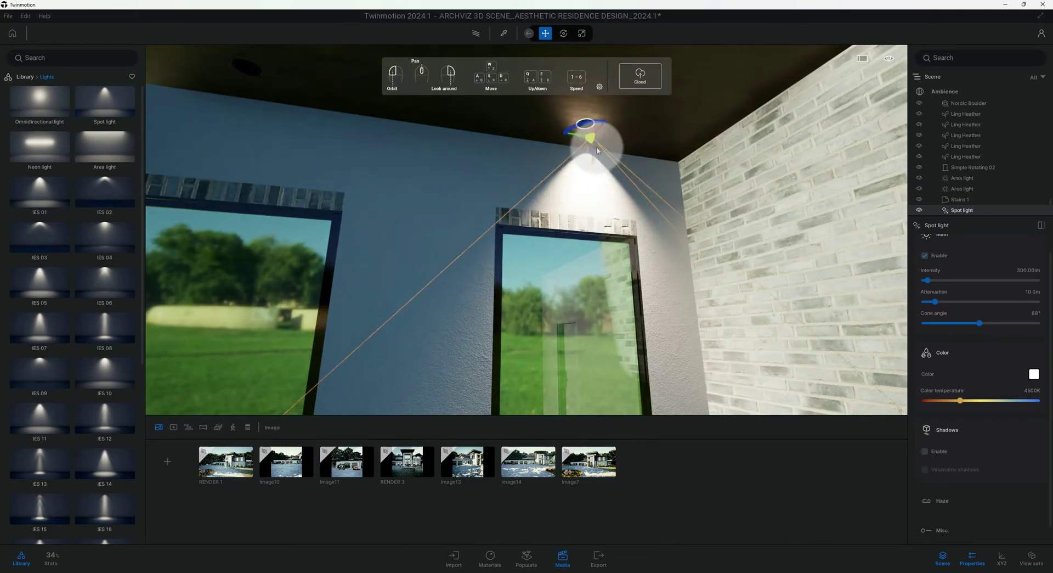
{"action": "scroll", "coordinate": [595, 135], "scroll_direction": "down", "scroll_amount": 2}
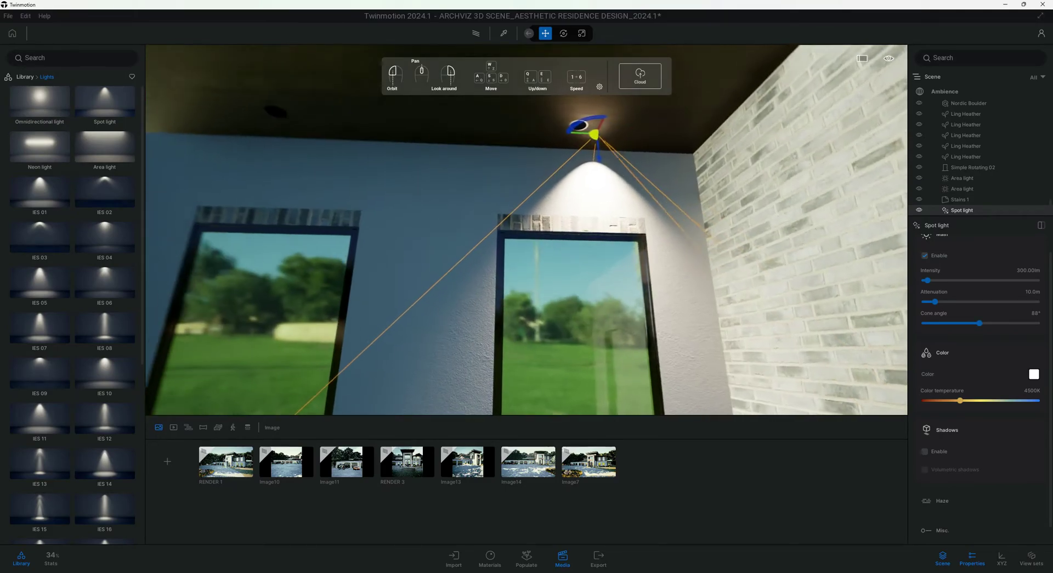
{"action": "left_click_drag", "start_coordinate": [594, 135], "coordinate": [563, 137]}
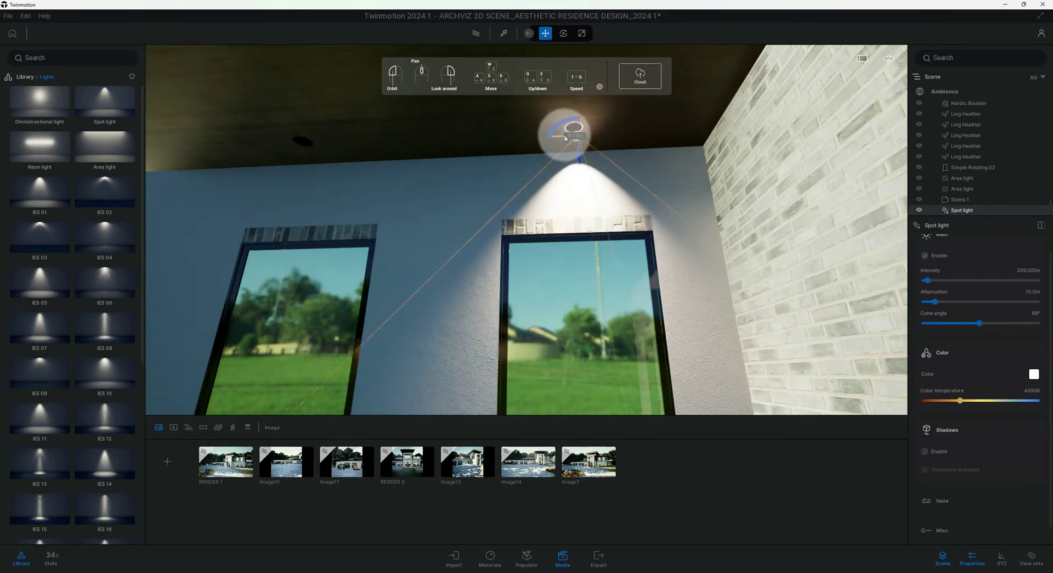
{"action": "scroll", "coordinate": [565, 135], "scroll_direction": "up", "scroll_amount": 2}
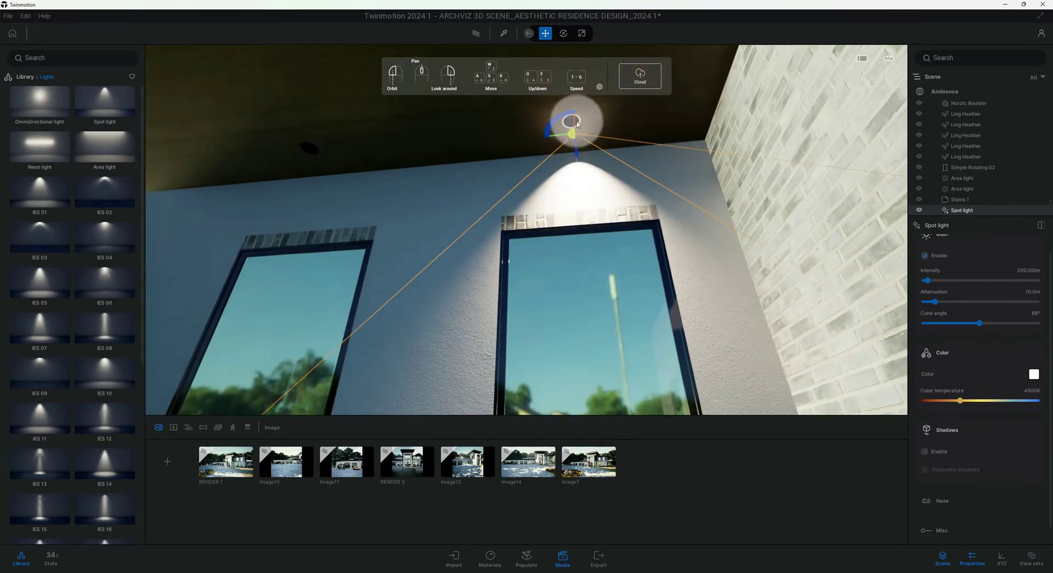
{"action": "mouse_move", "coordinate": [571, 129]}
{"action": "left_mouse_down"}
{"action": "mouse_move", "coordinate": [573, 114]}
{"action": "mouse_move", "coordinate": [586, 127]}
{"action": "mouse_move", "coordinate": [558, 108]}
{"action": "left_mouse_up"}
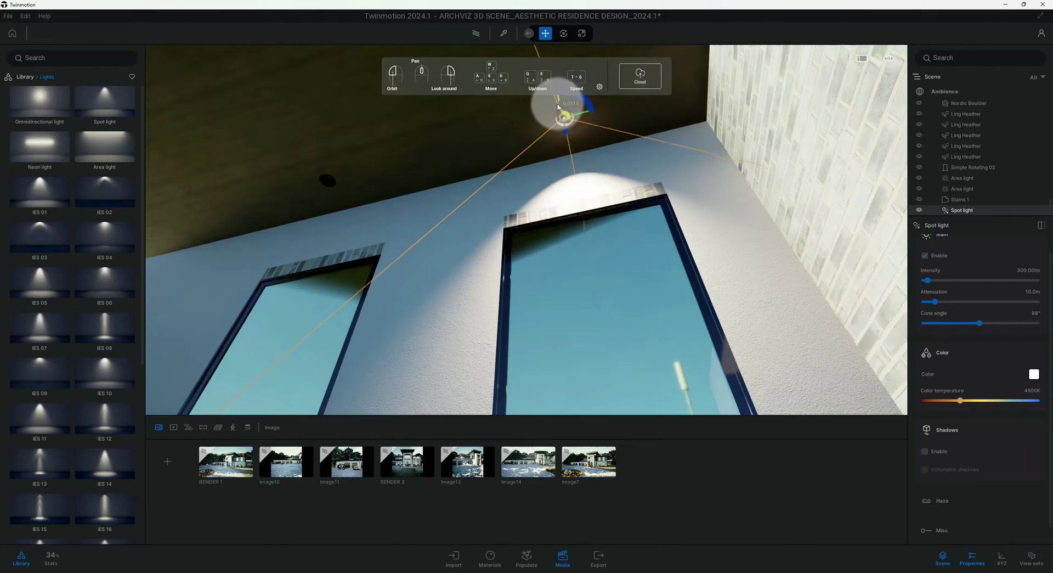
{"action": "mouse_move", "coordinate": [559, 108]}
{"action": "left_mouse_down"}
{"action": "mouse_move", "coordinate": [550, 163]}
{"action": "mouse_move", "coordinate": [550, 104]}
{"action": "left_mouse_up"}
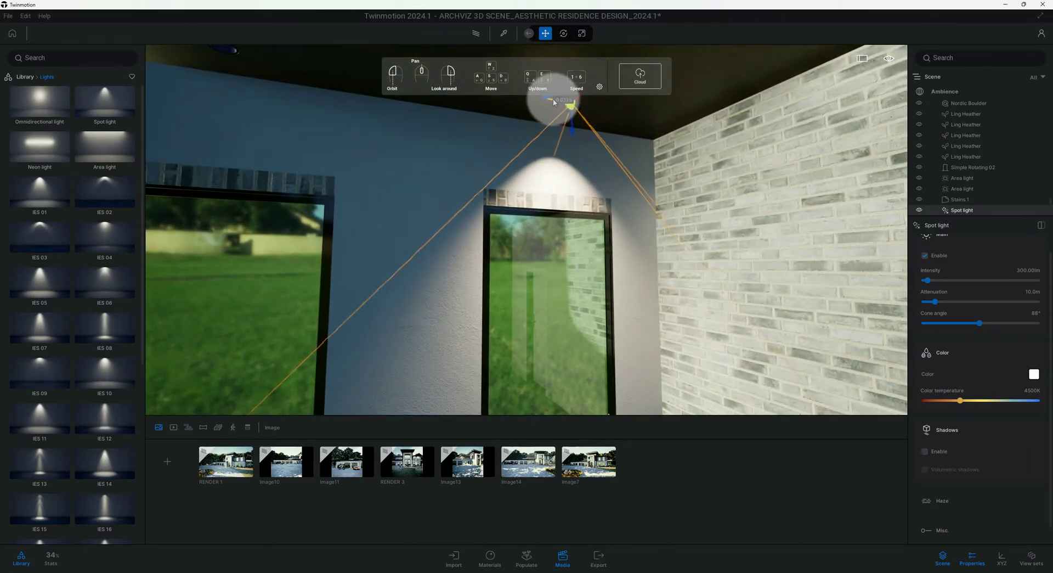
{"action": "mouse_move", "coordinate": [552, 102]}
{"action": "left_mouse_down"}
{"action": "mouse_move", "coordinate": [586, 137]}
{"action": "mouse_move", "coordinate": [568, 134]}
{"action": "mouse_move", "coordinate": [568, 209]}
{"action": "left_mouse_up"}
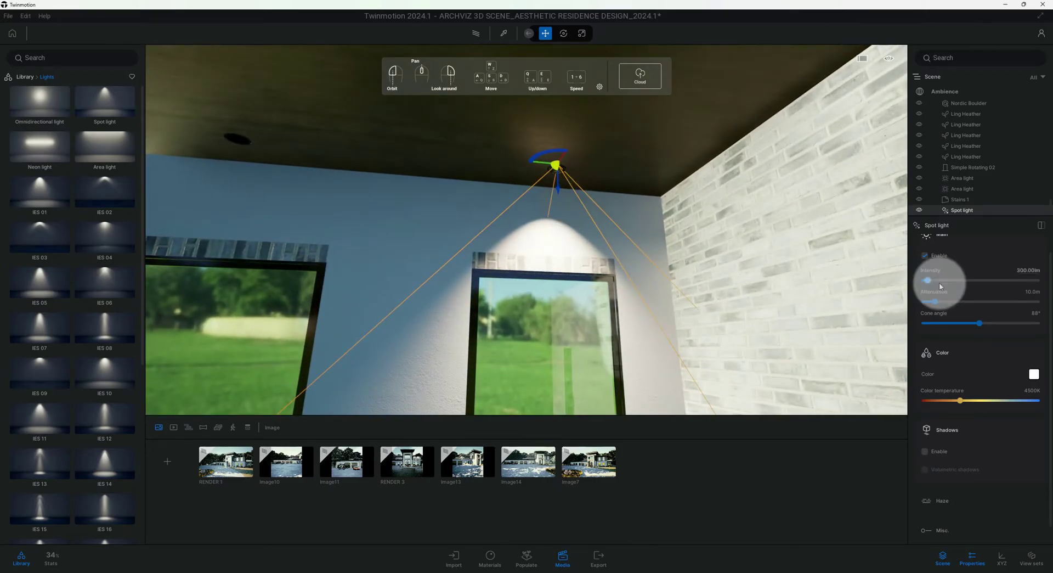
Step: Set the spot light's intensity to 100 lm
{"action": "scroll", "coordinate": [966, 269], "scroll_direction": "up", "scroll_amount": 1}
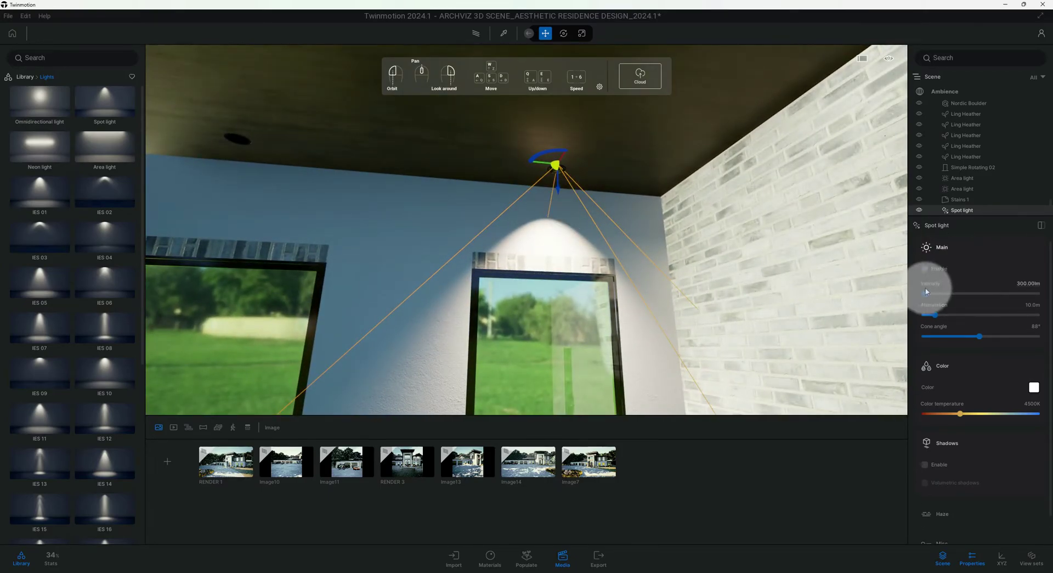
{"action": "left_click_drag", "start_coordinate": [926, 291], "coordinate": [968, 295]}
{"action": "double_click", "coordinate": [1026, 284]}
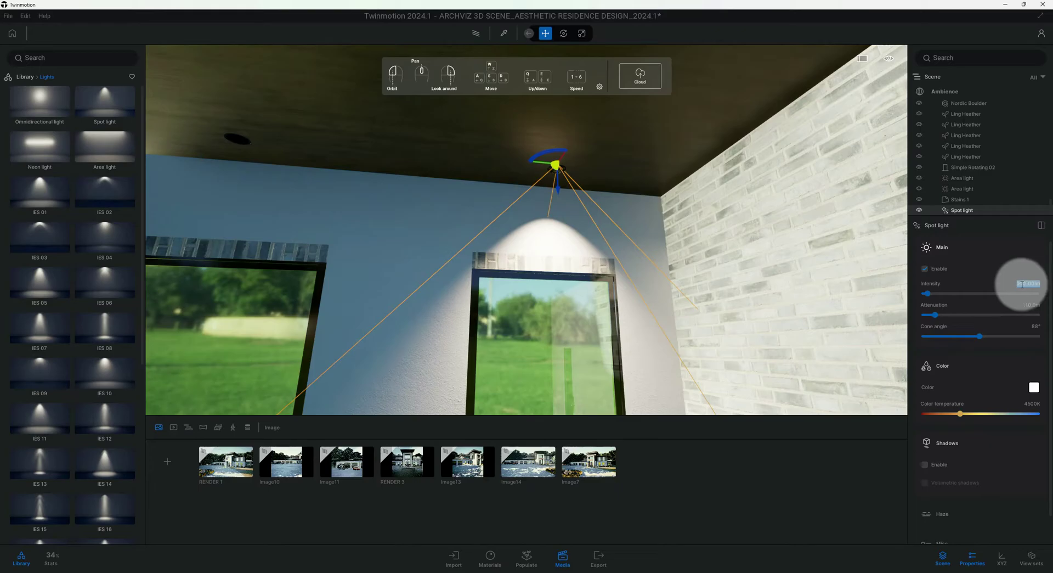
{"action": "left_click", "coordinate": [1022, 283]}
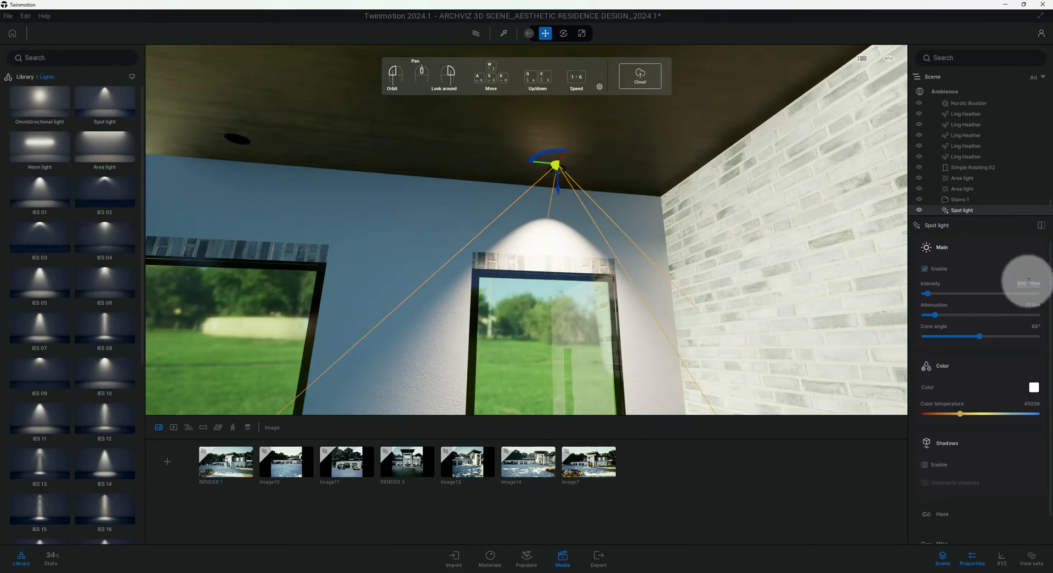
{"action": "left_click_drag", "start_coordinate": [1033, 283], "coordinate": [1008, 283]}
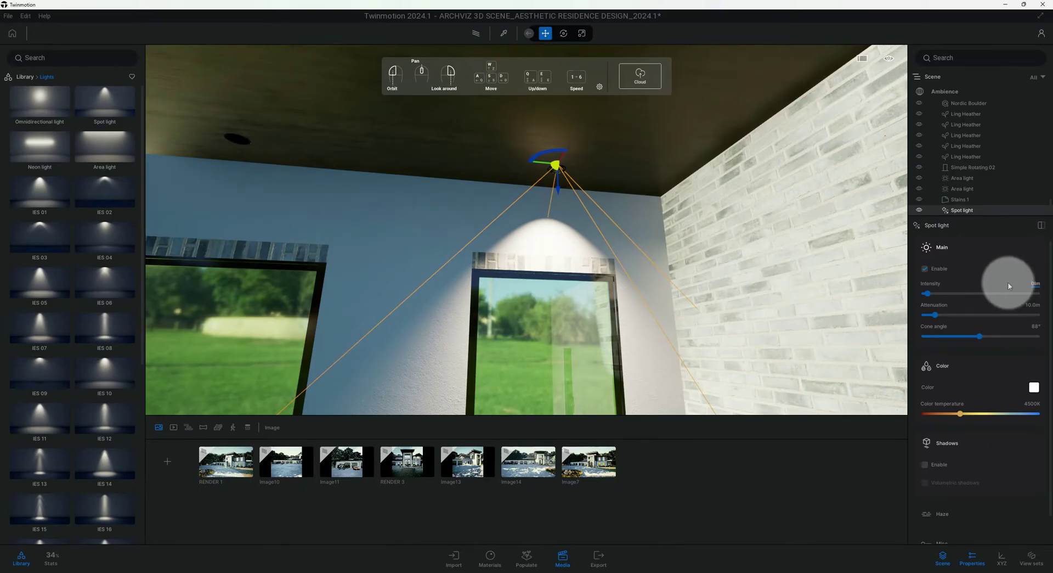
{"action": "left_click", "coordinate": [1041, 285]}
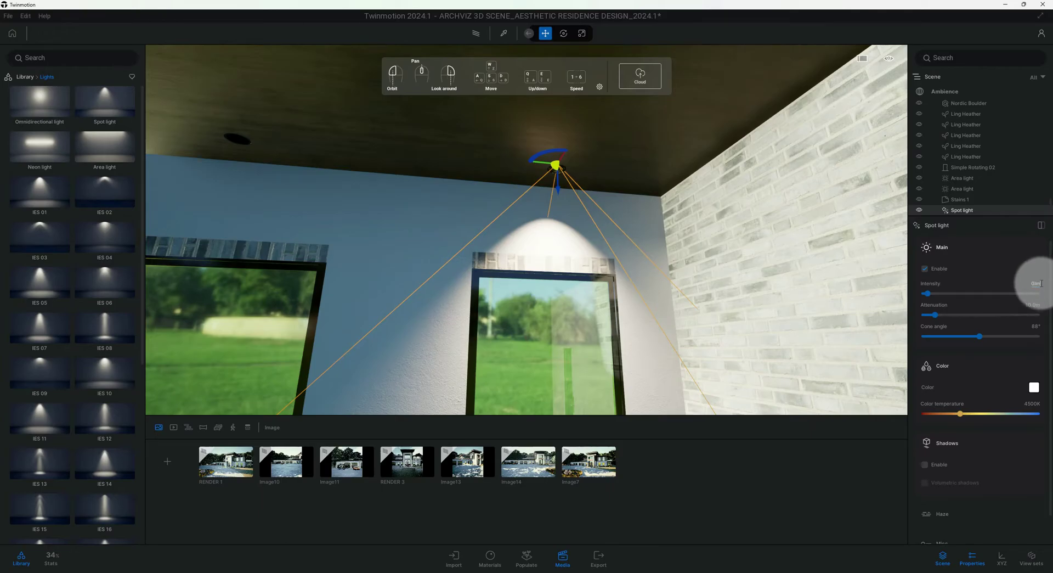
{"action": "left_click_drag", "start_coordinate": [1041, 283], "coordinate": [1027, 284]}
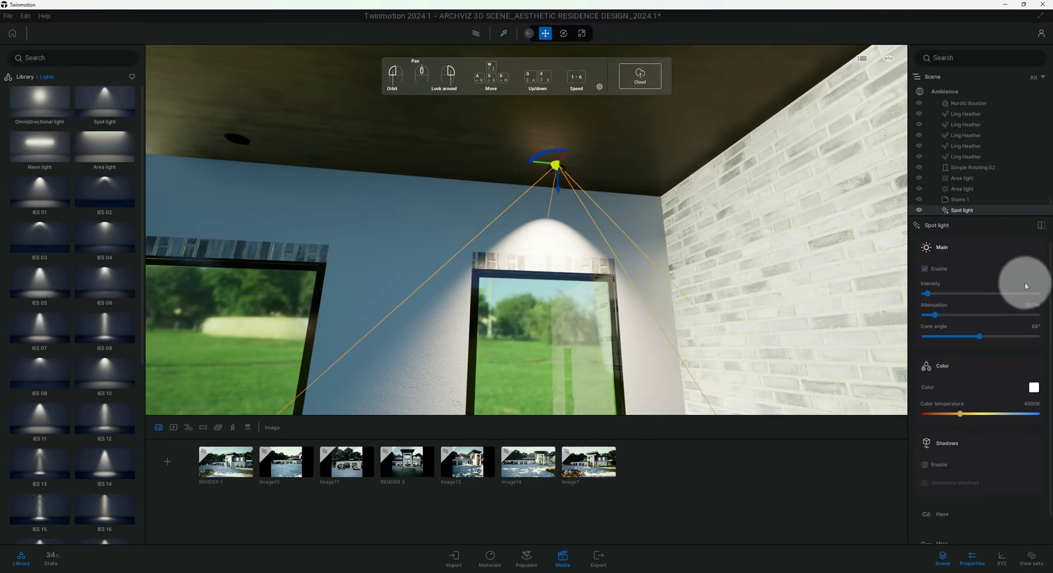
{"action": "left_click", "coordinate": [1025, 284]}
{"action": "key", "text": "Return"}
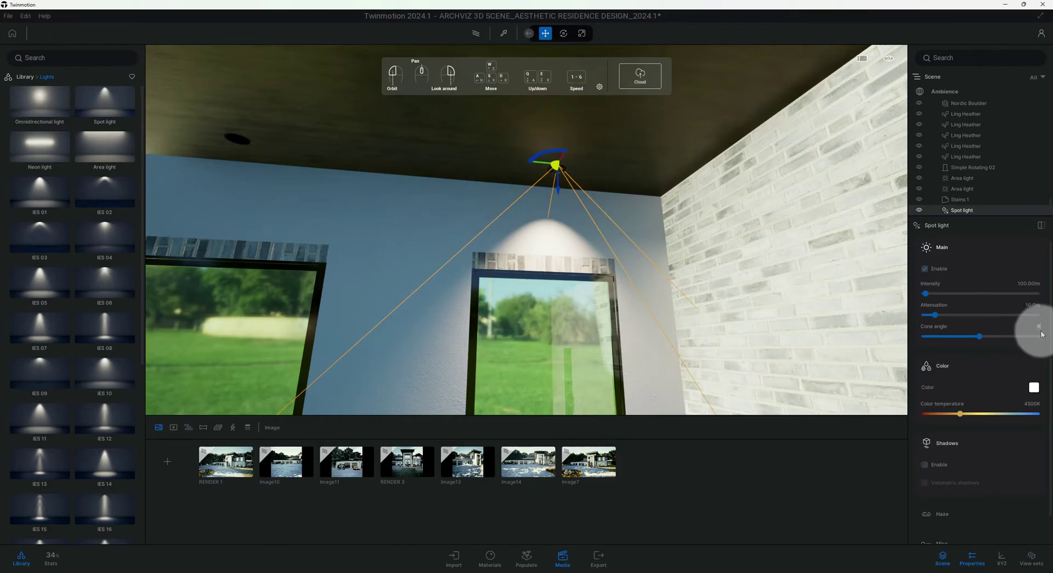
{"action": "type", "text": "0"}
Step: Set the cone angle to 90° and colour temperature to 7500K, leaving shadows off
{"action": "left_click", "coordinate": [1041, 333]}
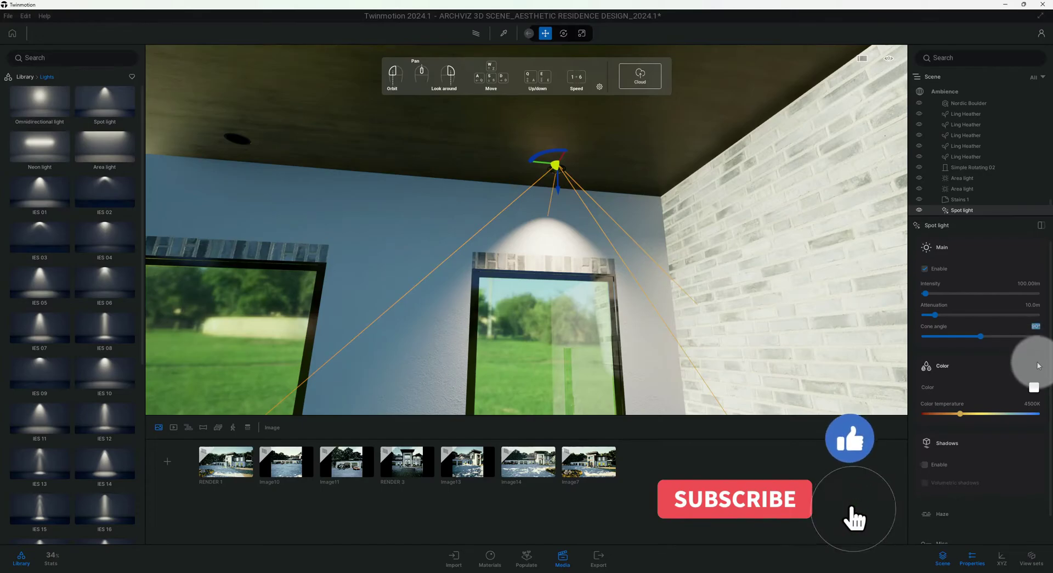
{"action": "left_click", "coordinate": [1032, 404]}
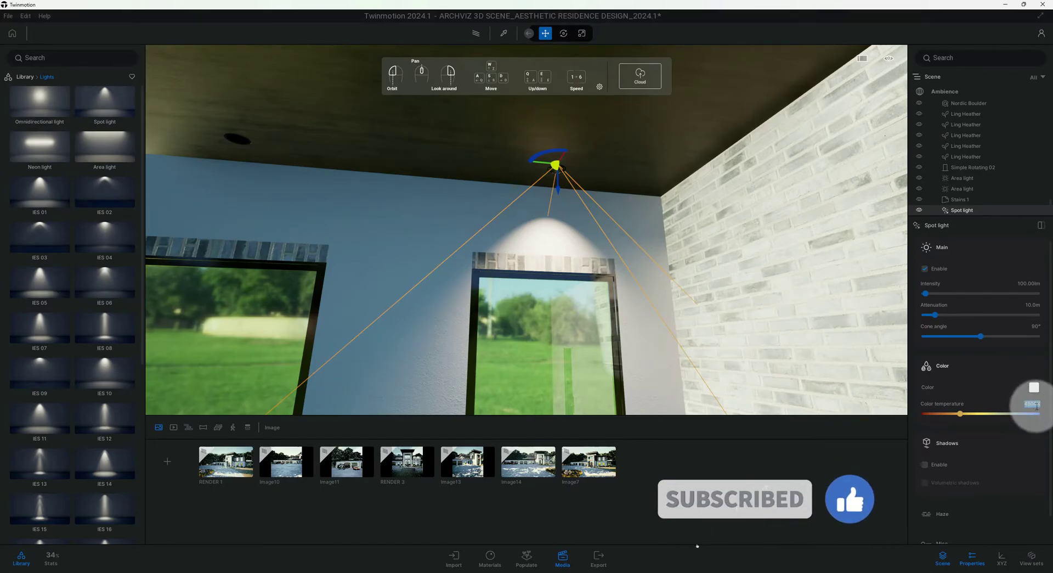
{"action": "key", "text": "BackSpace"}
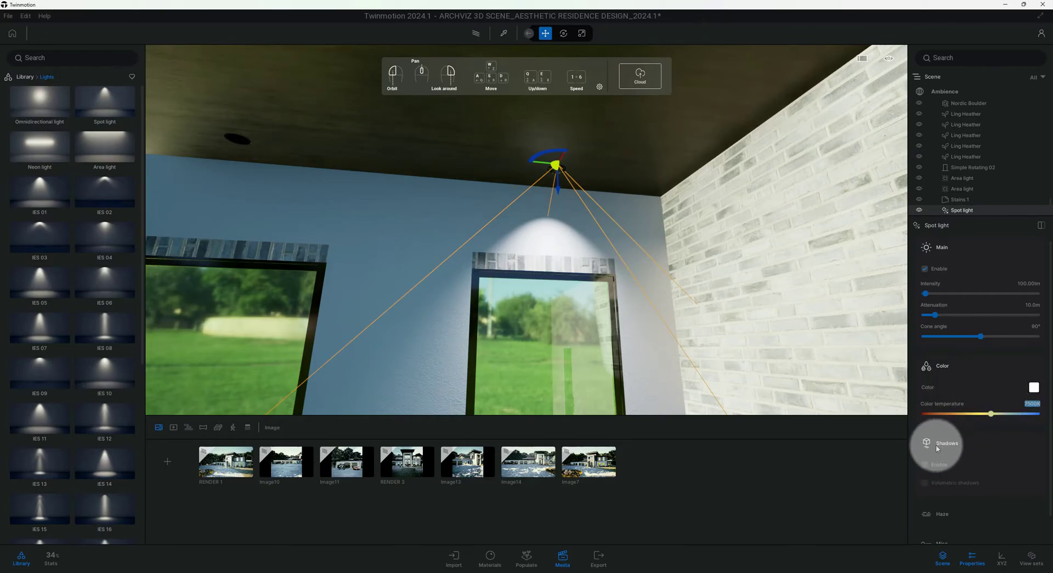
{"action": "left_click", "coordinate": [925, 464]}
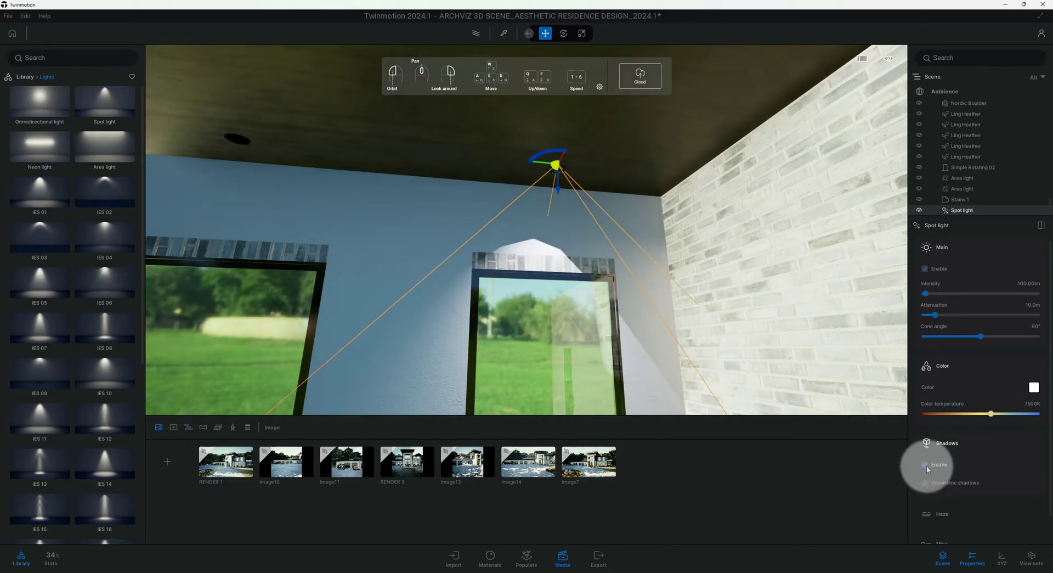
{"action": "left_click", "coordinate": [926, 465]}
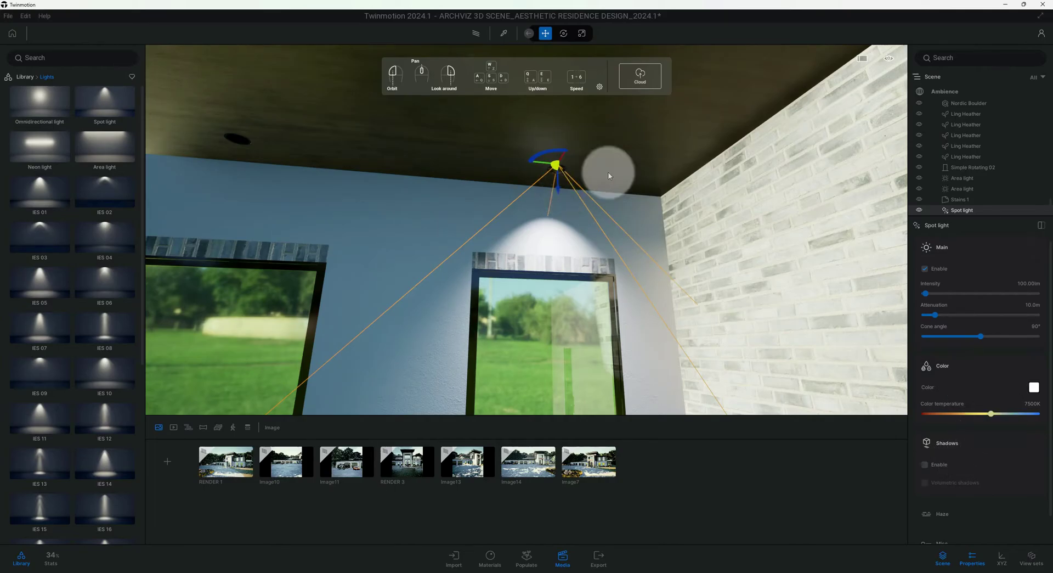
{"action": "left_click", "coordinate": [557, 170]}
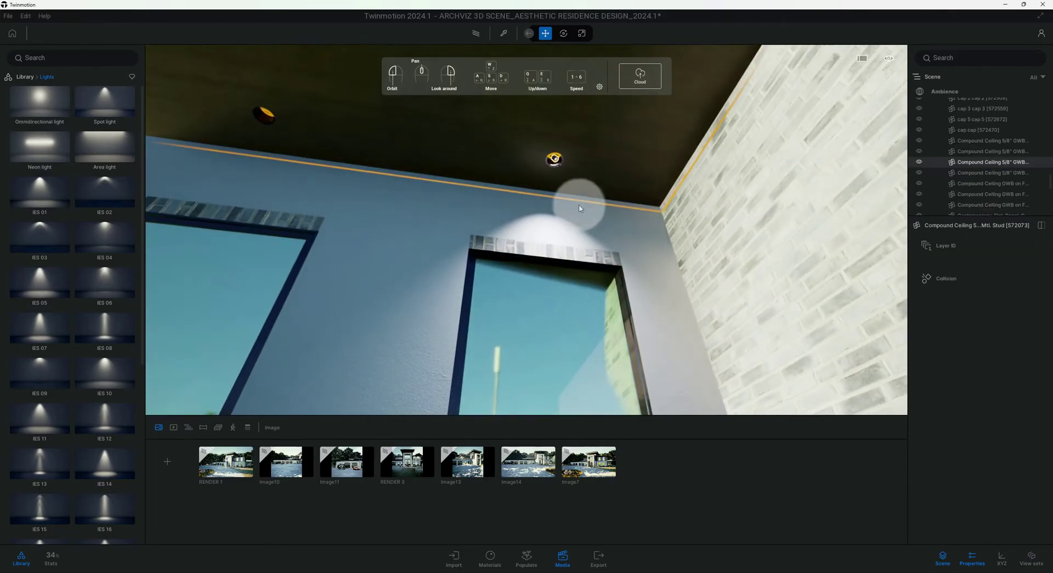
Step: Copy the spot light and move the copy above the left window
{"action": "left_click", "coordinate": [556, 159]}
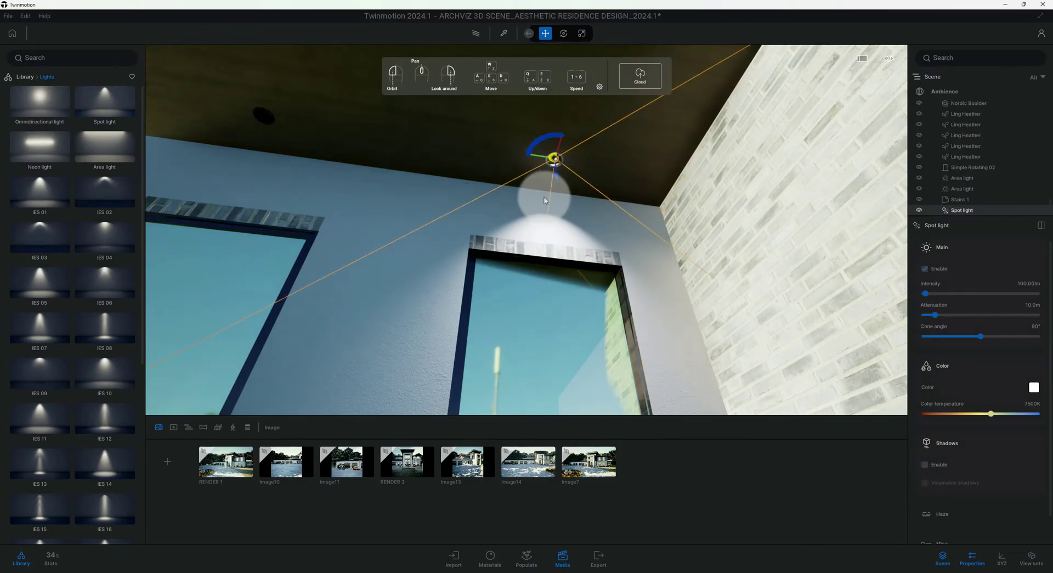
{"action": "key", "text": "ctrl+c"}
{"action": "key", "text": "ctrl+v"}
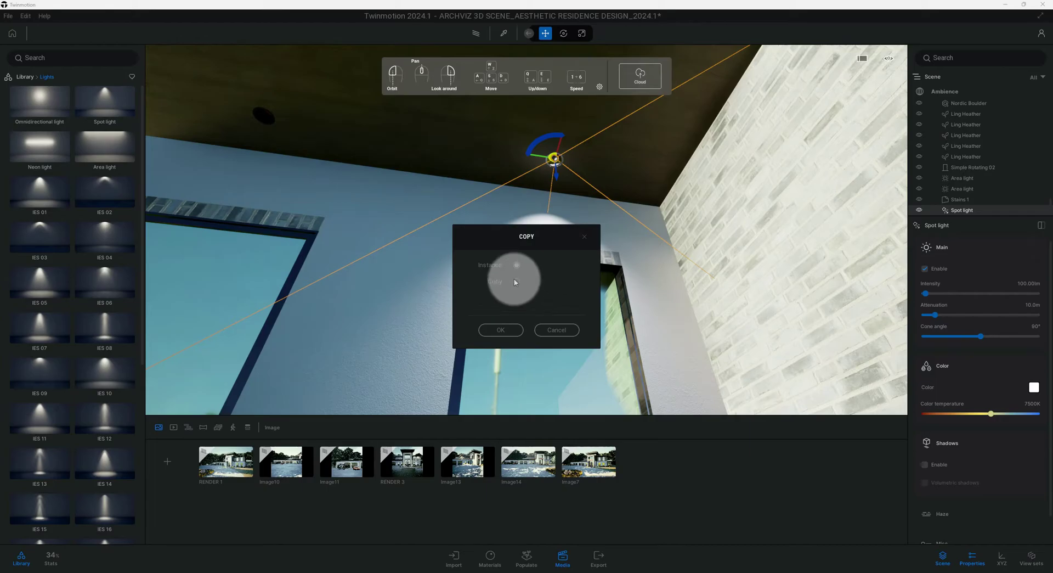
{"action": "left_click", "coordinate": [500, 329]}
{"action": "mouse_move", "coordinate": [540, 160]}
{"action": "left_mouse_down"}
{"action": "mouse_move", "coordinate": [439, 142]}
{"action": "mouse_move", "coordinate": [232, 136]}
{"action": "left_mouse_up"}
{"action": "left_click_drag", "start_coordinate": [305, 159], "coordinate": [325, 164]}
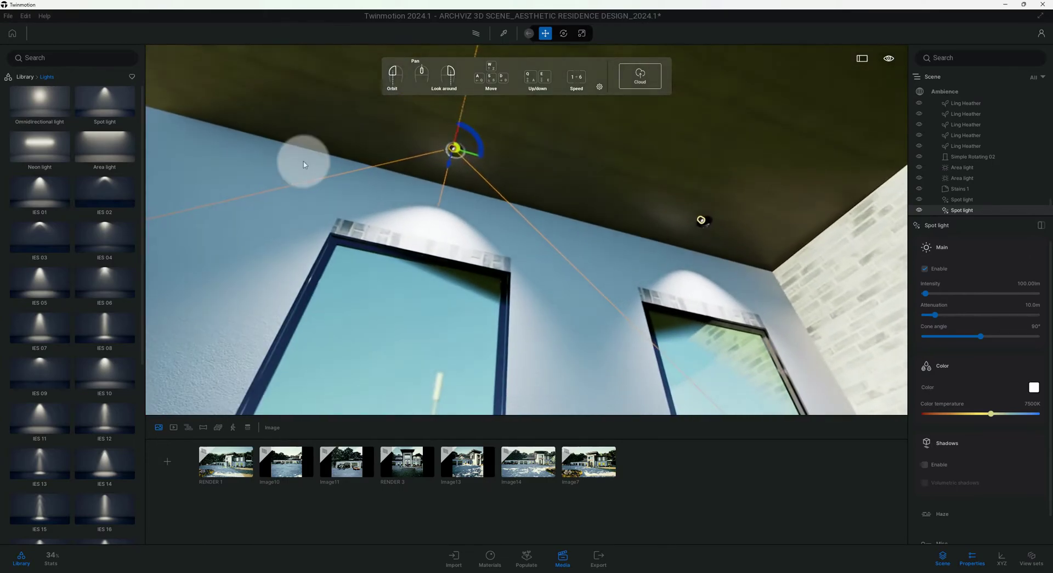
Step: Rotate the spot light to aim its beam at the blue wall
{"action": "left_click", "coordinate": [436, 142]}
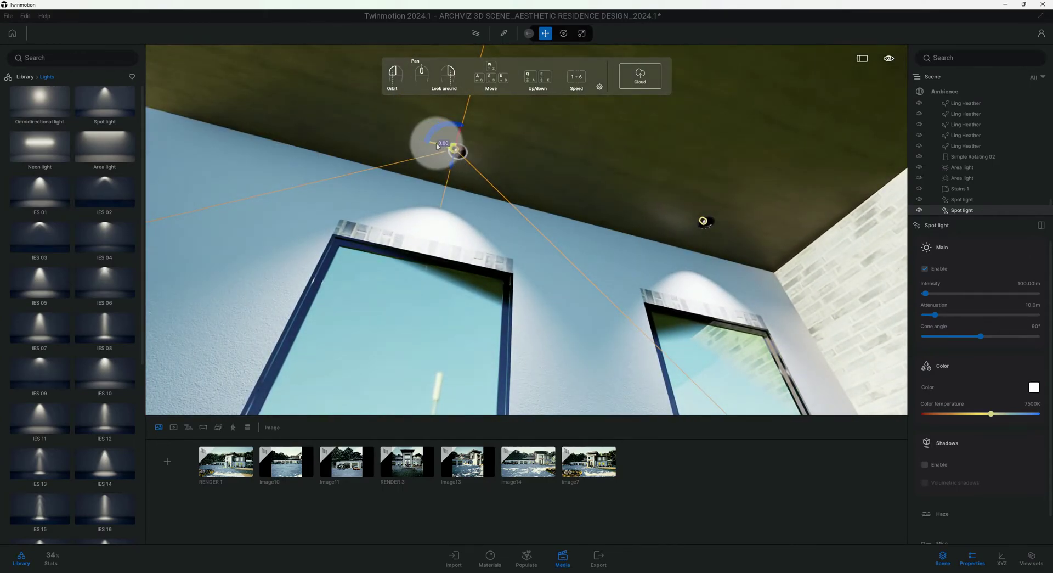
{"action": "left_click_drag", "start_coordinate": [437, 146], "coordinate": [440, 171]}
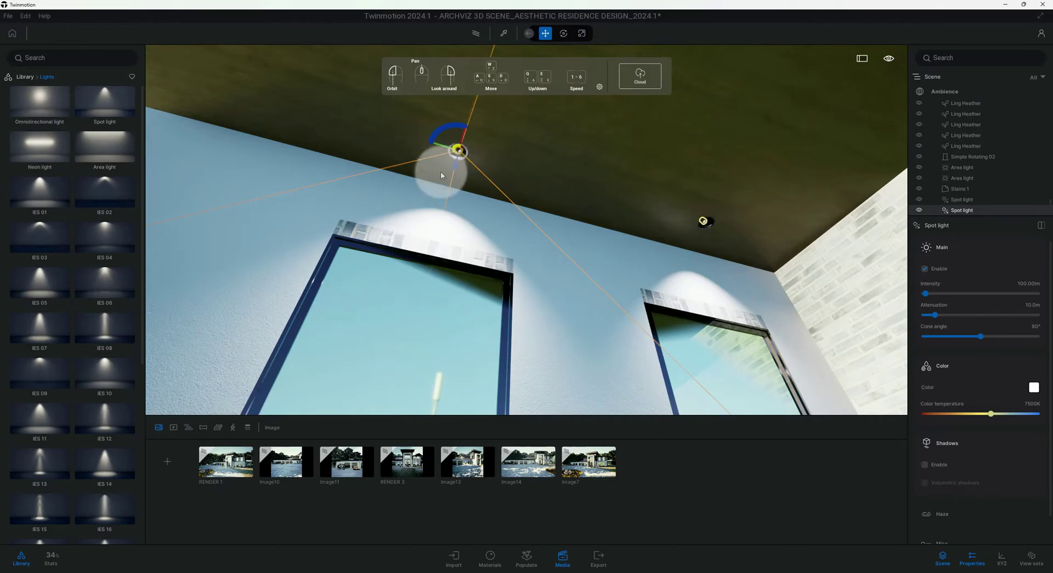
{"action": "scroll", "coordinate": [440, 171], "scroll_direction": "up", "scroll_amount": 3}
{"action": "left_click_drag", "start_coordinate": [517, 204], "coordinate": [487, 212]}
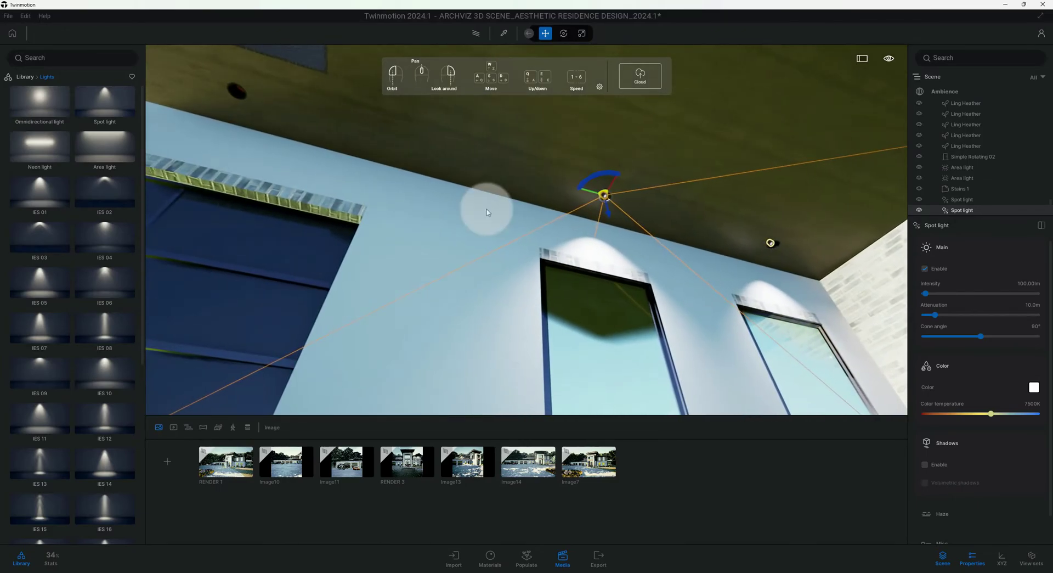
Step: Place two more spot light copies over the next windows along the eave
{"action": "key", "text": "ctrl+d"}
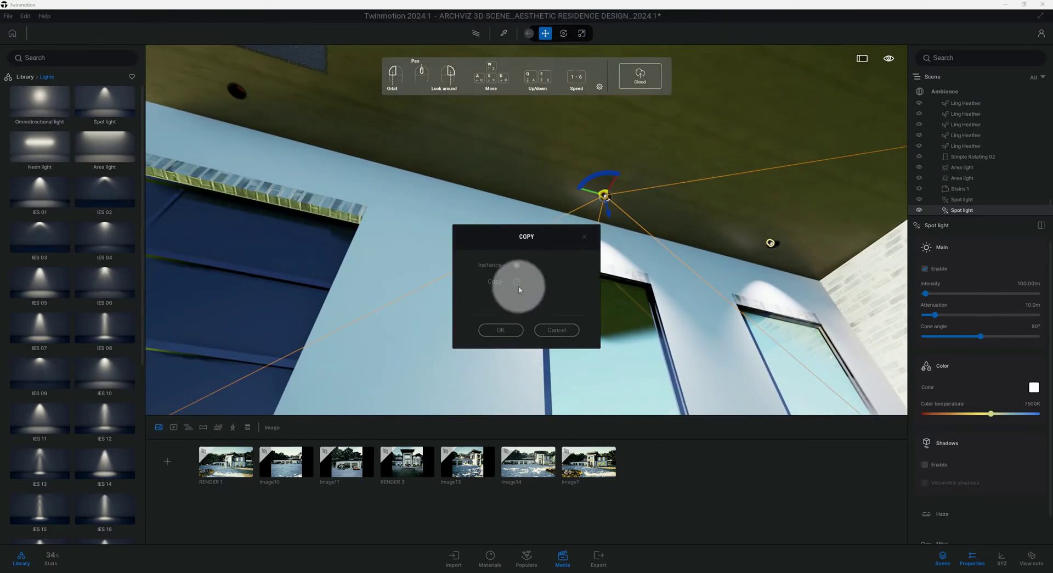
{"action": "left_click", "coordinate": [515, 329]}
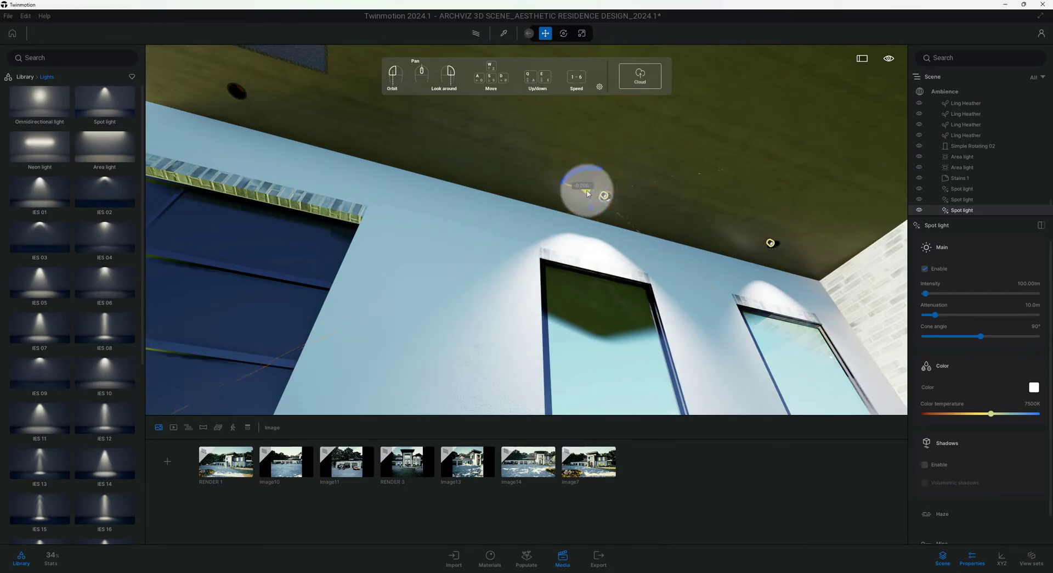
{"action": "mouse_move", "coordinate": [568, 233]}
{"action": "left_mouse_down"}
{"action": "mouse_move", "coordinate": [224, 124]}
{"action": "mouse_move", "coordinate": [471, 119]}
{"action": "left_mouse_up"}
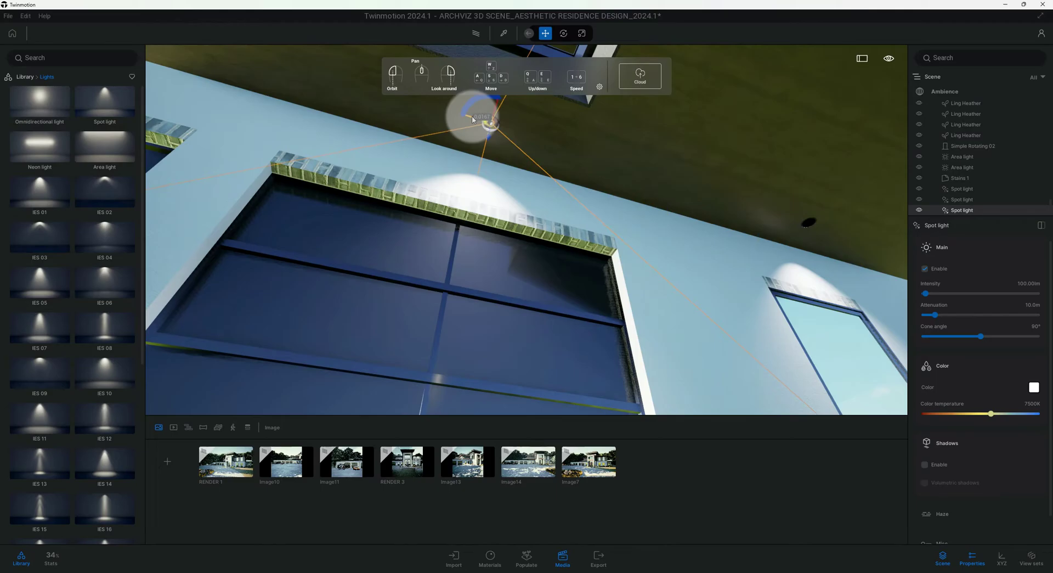
{"action": "left_click_drag", "start_coordinate": [471, 120], "coordinate": [673, 188]}
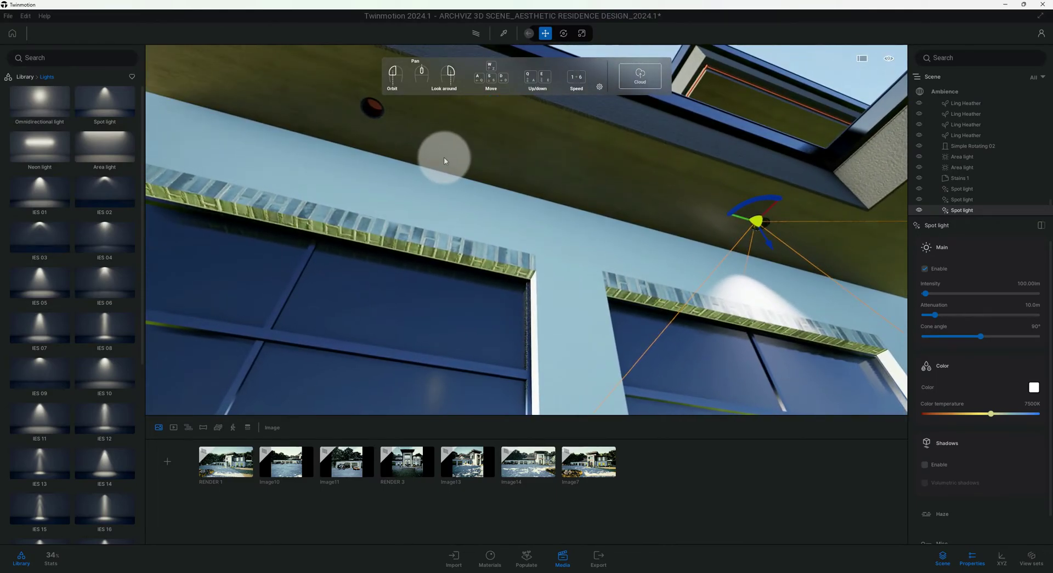
{"action": "key", "text": "ctrl+v"}
{"action": "left_click", "coordinate": [517, 282]}
{"action": "left_click", "coordinate": [500, 330]}
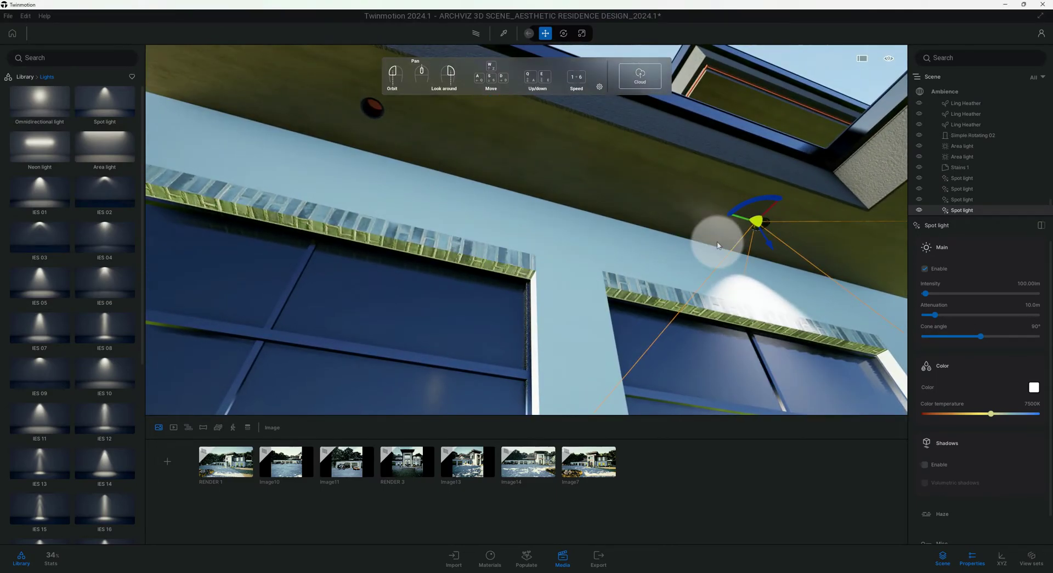
{"action": "mouse_move", "coordinate": [752, 218]}
{"action": "left_mouse_down"}
{"action": "mouse_move", "coordinate": [375, 153]}
{"action": "mouse_move", "coordinate": [388, 172]}
{"action": "mouse_move", "coordinate": [432, 178]}
{"action": "mouse_move", "coordinate": [637, 199]}
{"action": "mouse_move", "coordinate": [660, 191]}
{"action": "left_mouse_up"}
{"action": "left_click_drag", "start_coordinate": [607, 214], "coordinate": [511, 226]}
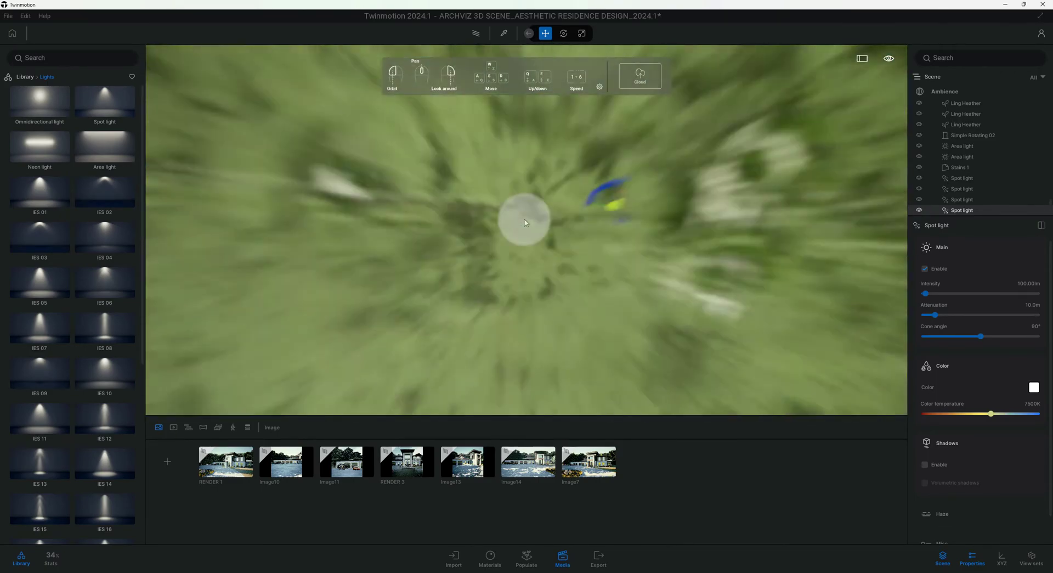
Step: Add two further spot light copies farther left along the eave and fascia
{"action": "key", "text": "ctrl+v"}
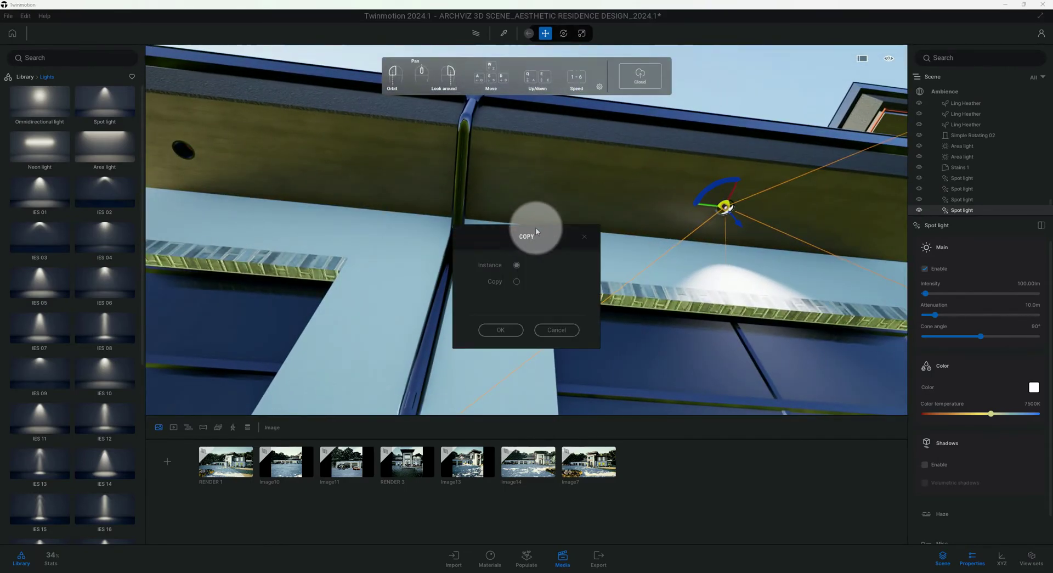
{"action": "left_click", "coordinate": [500, 329]}
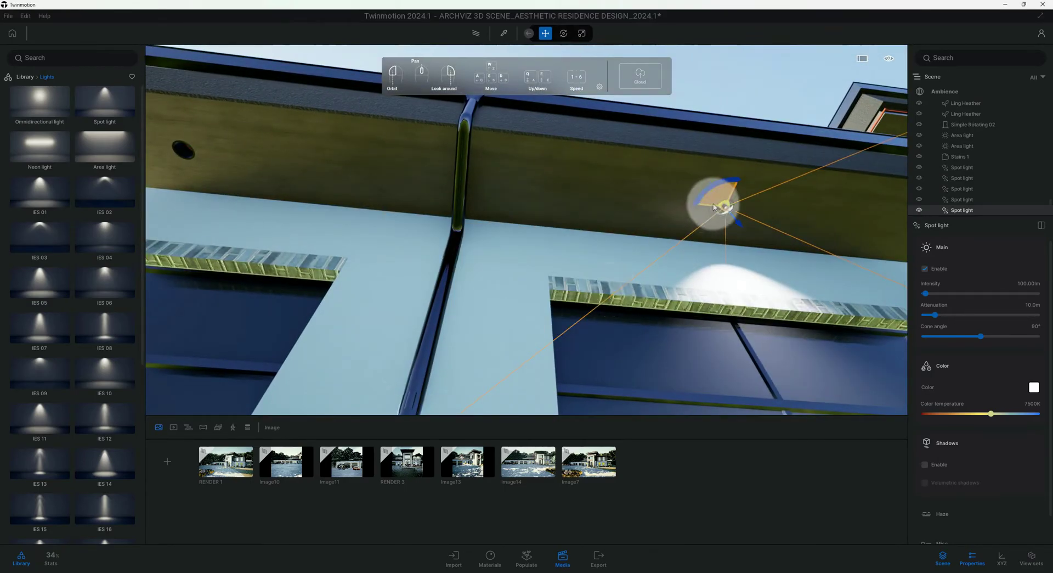
{"action": "left_click_drag", "start_coordinate": [711, 209], "coordinate": [236, 156]}
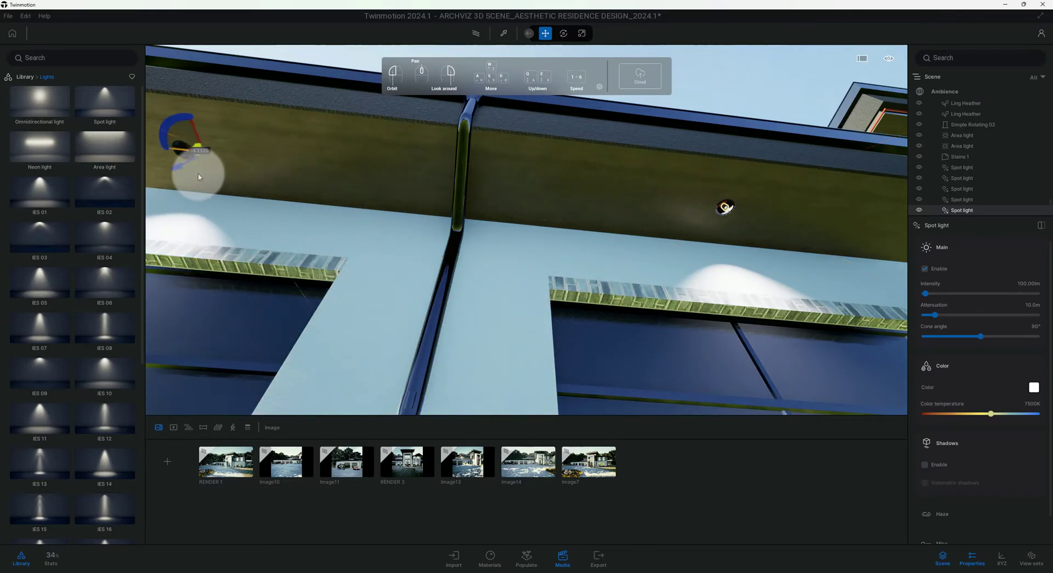
{"action": "left_click", "coordinate": [422, 174]}
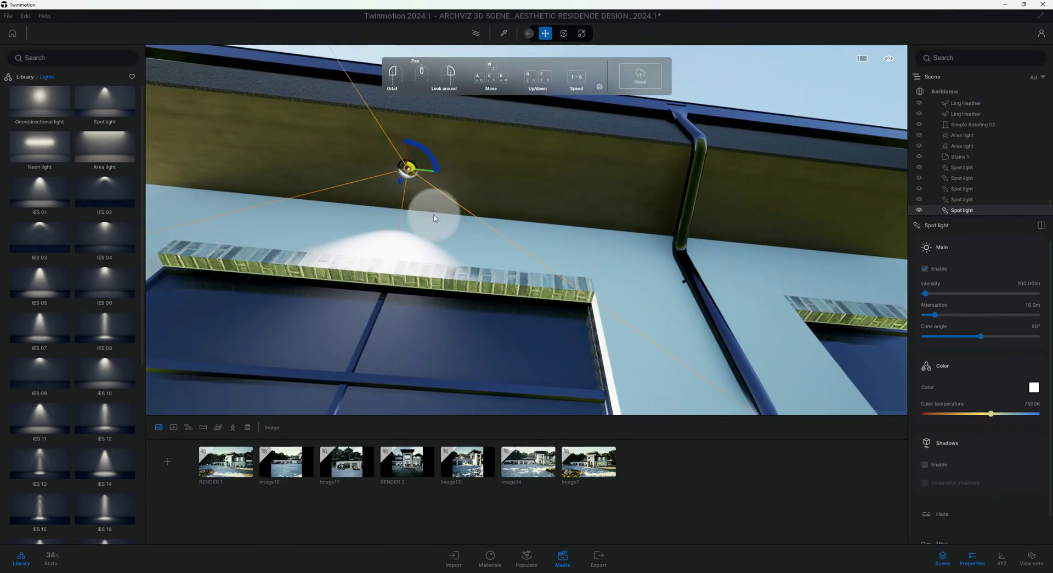
{"action": "key", "text": "a"}
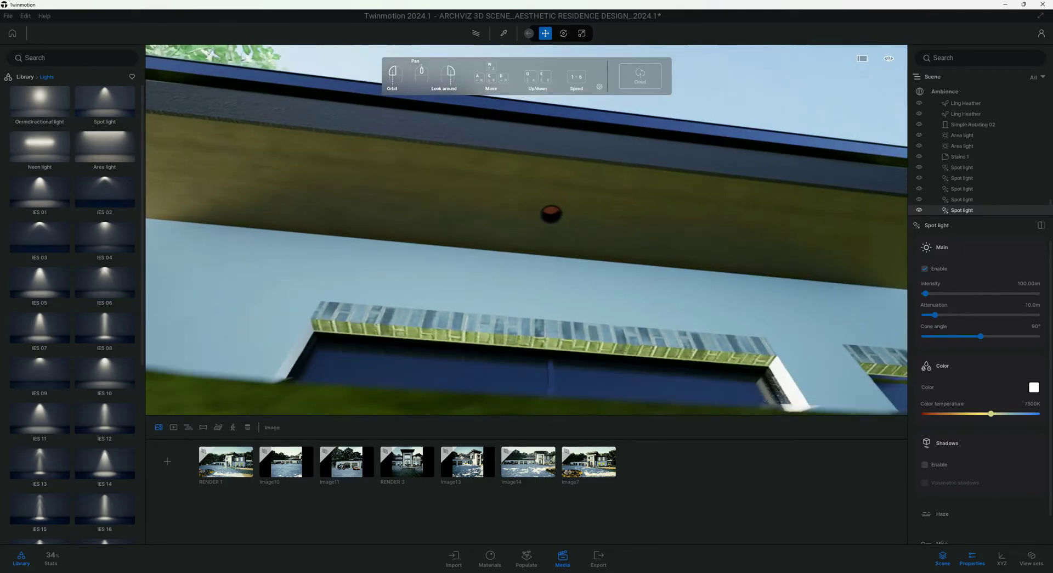
{"action": "key", "text": "w"}
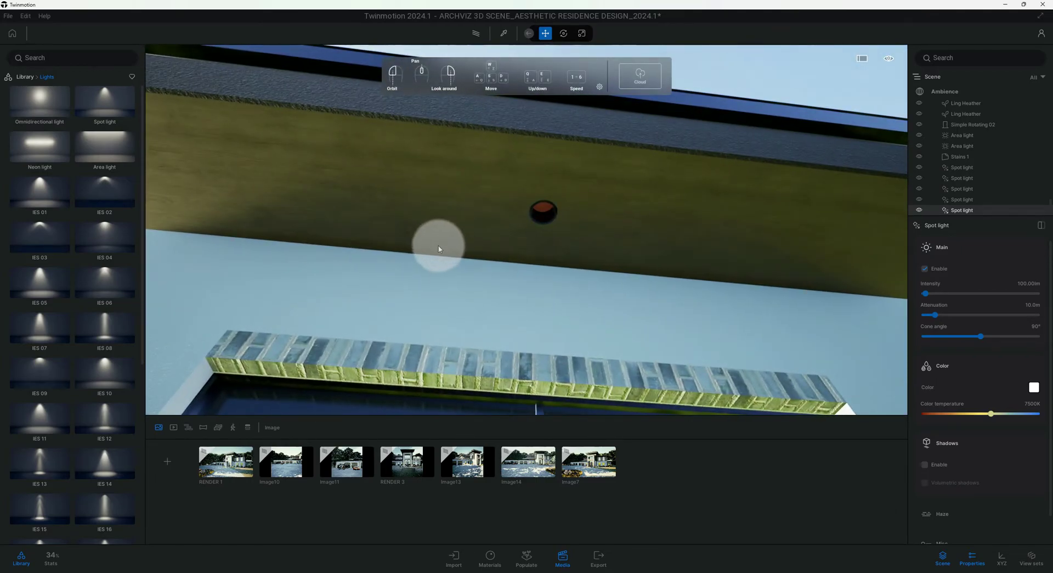
{"action": "key", "text": "ctrl+v"}
{"action": "left_click", "coordinate": [509, 324]}
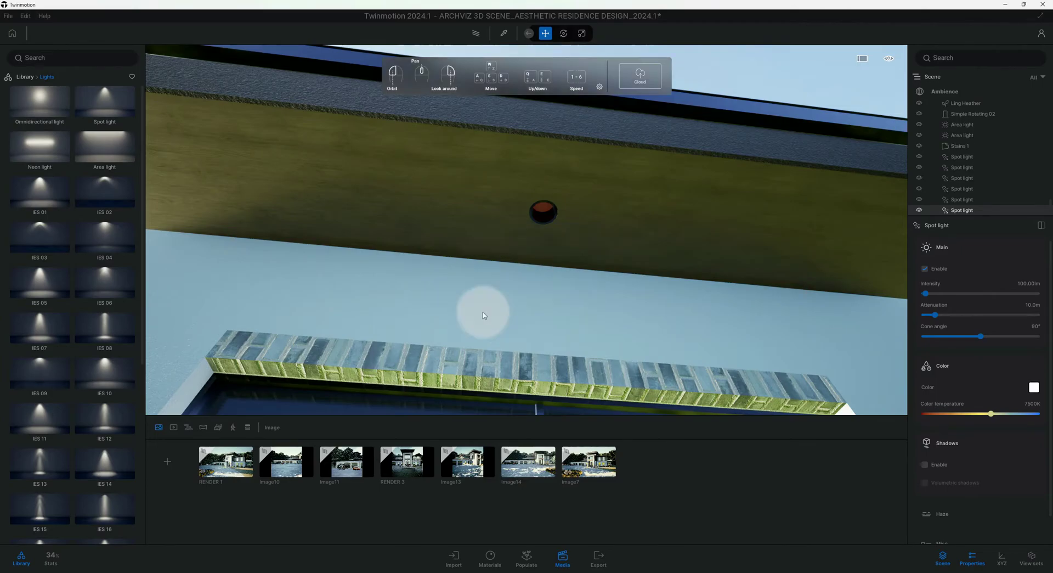
{"action": "left_click_drag", "start_coordinate": [481, 307], "coordinate": [816, 312]}
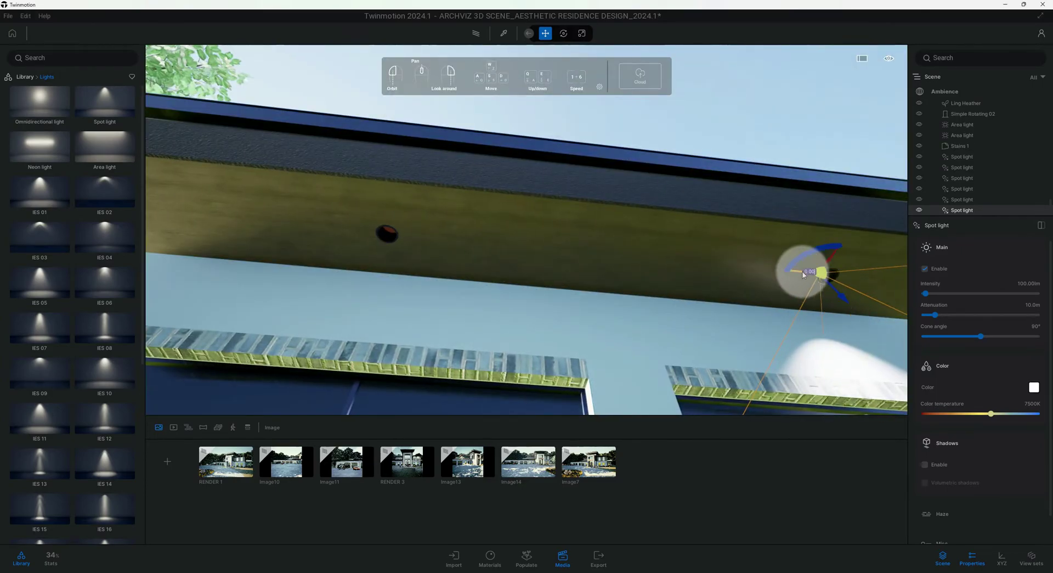
{"action": "left_click_drag", "start_coordinate": [804, 275], "coordinate": [373, 257]}
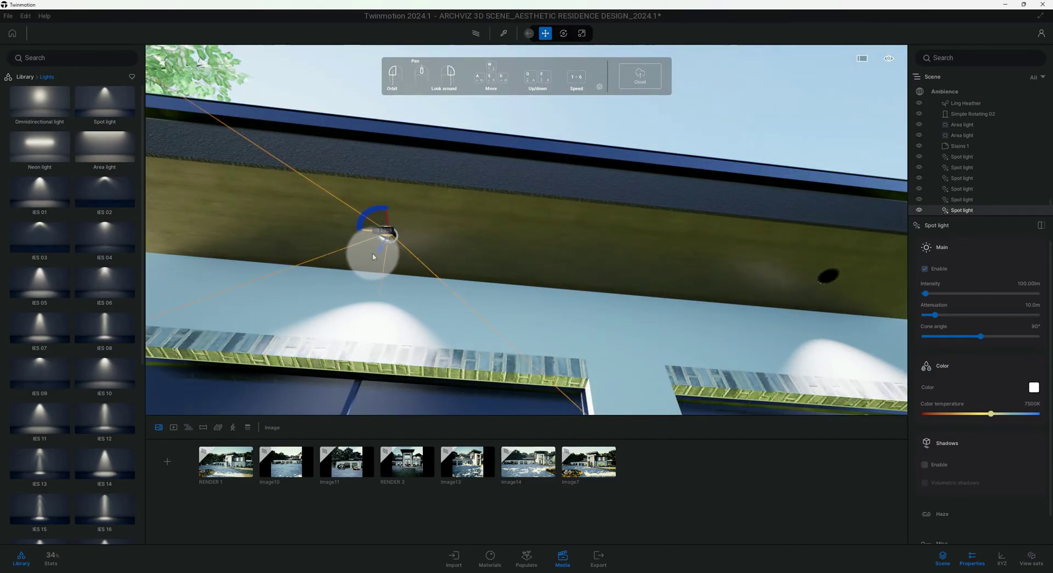
{"action": "mouse_move", "coordinate": [373, 256]}
{"action": "left_mouse_down"}
{"action": "mouse_move", "coordinate": [708, 332]}
{"action": "mouse_move", "coordinate": [409, 268]}
{"action": "left_mouse_up"}
Step: Put one last independent copy into the left ceiling recess and view the lit wall
{"action": "key", "text": "ctrl+v"}
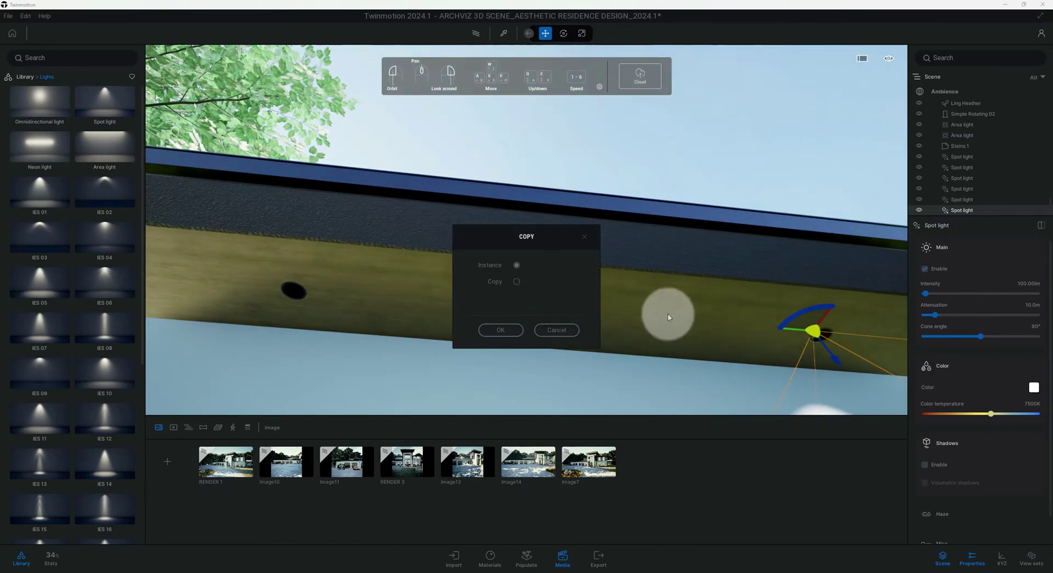
{"action": "left_click", "coordinate": [517, 282]}
{"action": "left_click", "coordinate": [501, 330]}
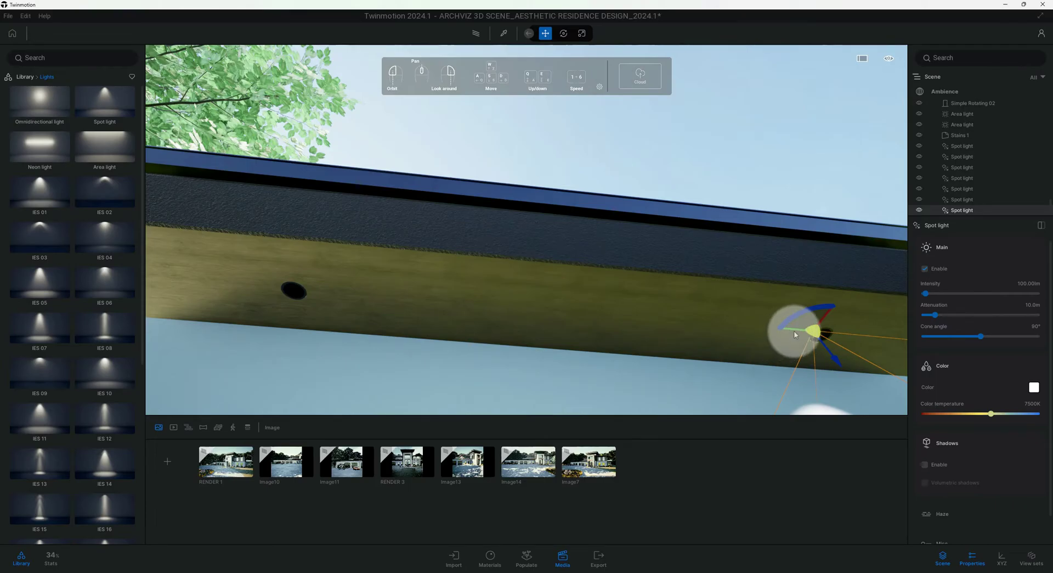
{"action": "left_click_drag", "start_coordinate": [796, 333], "coordinate": [296, 288]}
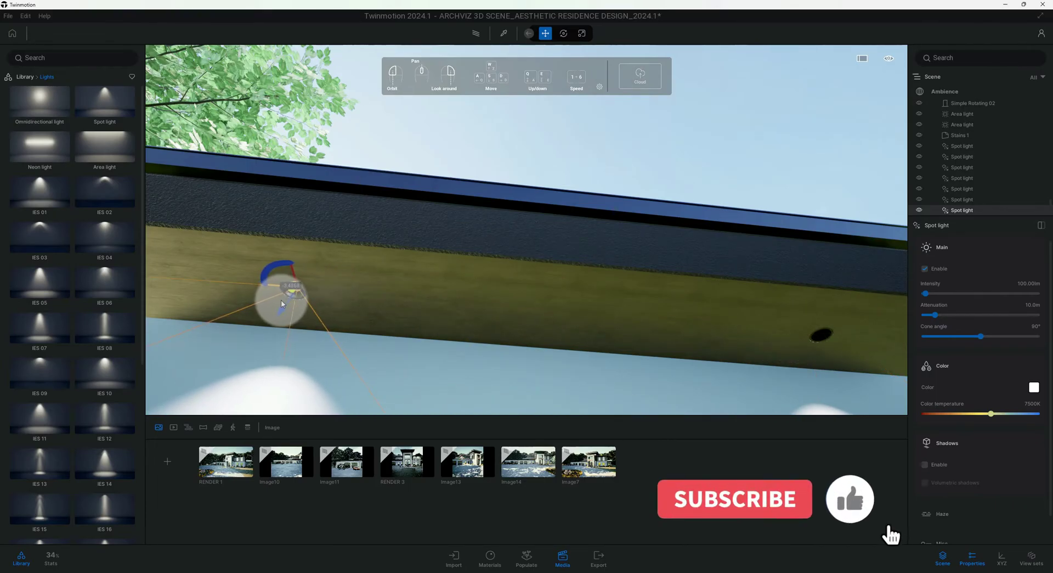
{"action": "mouse_move", "coordinate": [455, 329]}
{"action": "left_mouse_down"}
{"action": "mouse_move", "coordinate": [535, 300]}
{"action": "mouse_move", "coordinate": [763, 288]}
{"action": "mouse_move", "coordinate": [634, 251]}
{"action": "mouse_move", "coordinate": [466, 363]}
{"action": "mouse_move", "coordinate": [622, 167]}
{"action": "left_mouse_up"}
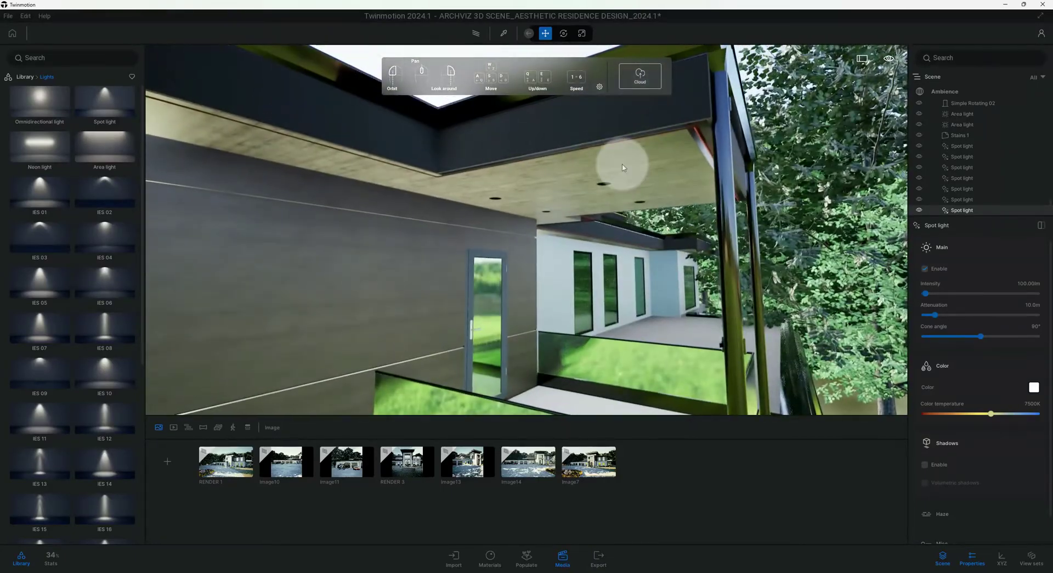
Step: Drop a new Spot light into a recessed hole of the porch ceiling and orbit to check it
{"action": "left_click", "coordinate": [622, 168]}
{"action": "mouse_move", "coordinate": [619, 153]}
{"action": "left_mouse_down"}
{"action": "mouse_move", "coordinate": [642, 211]}
{"action": "mouse_move", "coordinate": [488, 189]}
{"action": "left_mouse_up"}
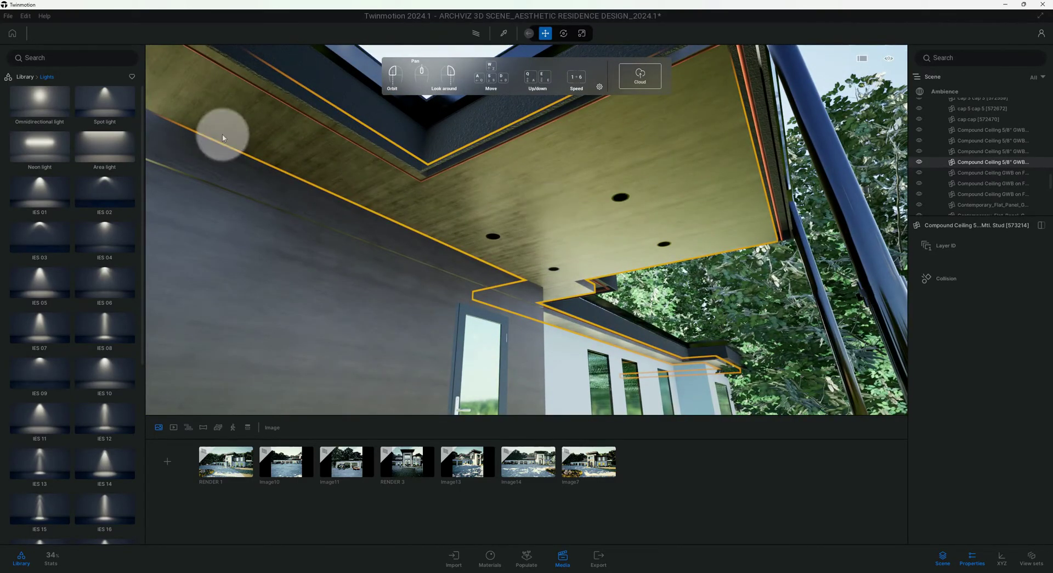
{"action": "left_click_drag", "start_coordinate": [118, 112], "coordinate": [640, 211]}
{"action": "scroll", "coordinate": [701, 209], "scroll_direction": "up", "scroll_amount": 3}
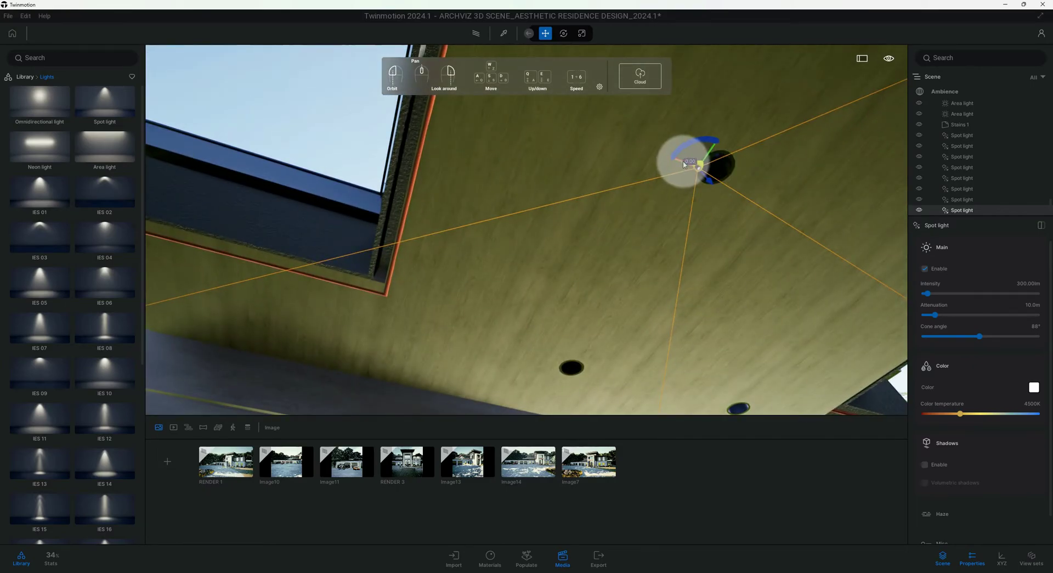
{"action": "left_click_drag", "start_coordinate": [706, 166], "coordinate": [739, 188]}
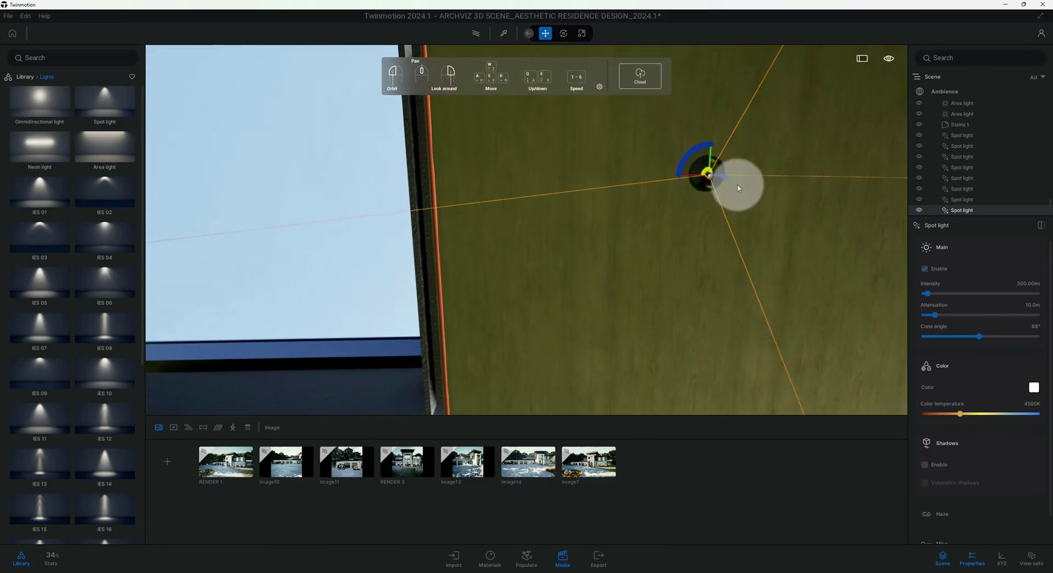
{"action": "mouse_move", "coordinate": [697, 178]}
{"action": "left_mouse_down"}
{"action": "mouse_move", "coordinate": [722, 242]}
{"action": "mouse_move", "coordinate": [749, 225]}
{"action": "left_mouse_up"}
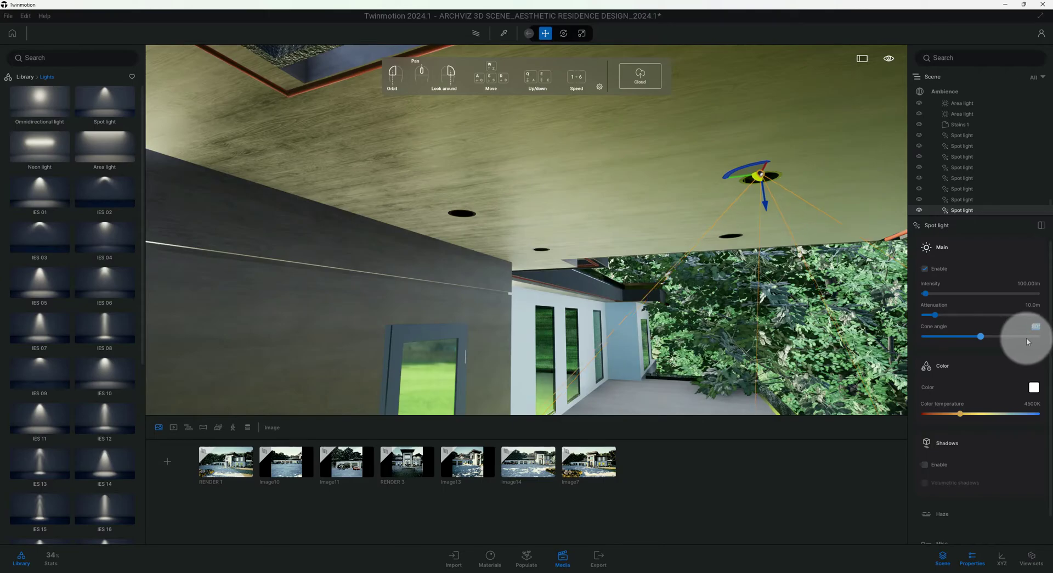
Step: Give the porch-ceiling spot light 7500K colour temperature and review it toward the glass balcony
{"action": "scroll", "coordinate": [1011, 337], "scroll_direction": "down", "scroll_amount": 1}
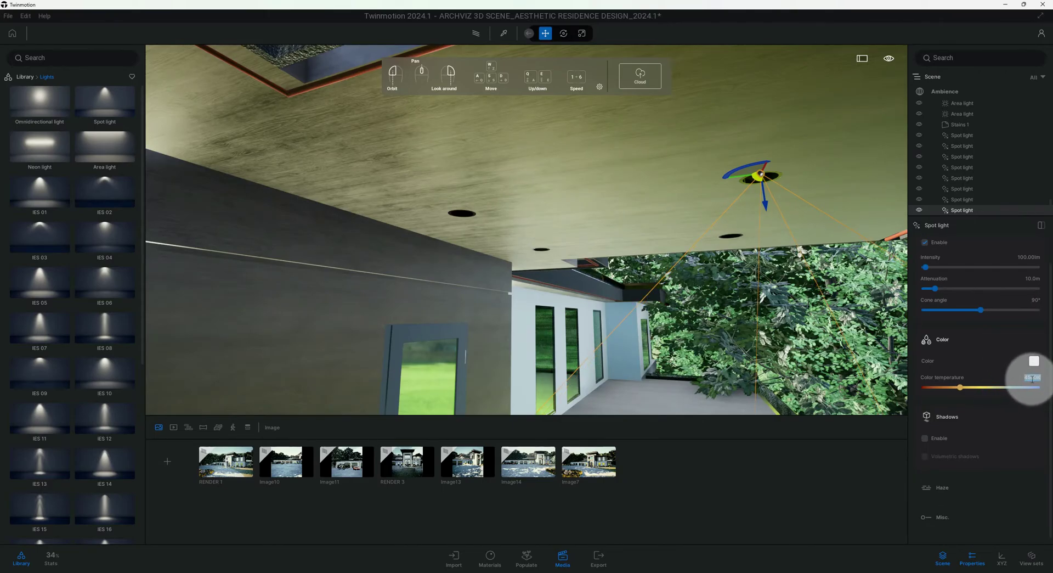
{"action": "left_click_drag", "start_coordinate": [895, 347], "coordinate": [929, 339]}
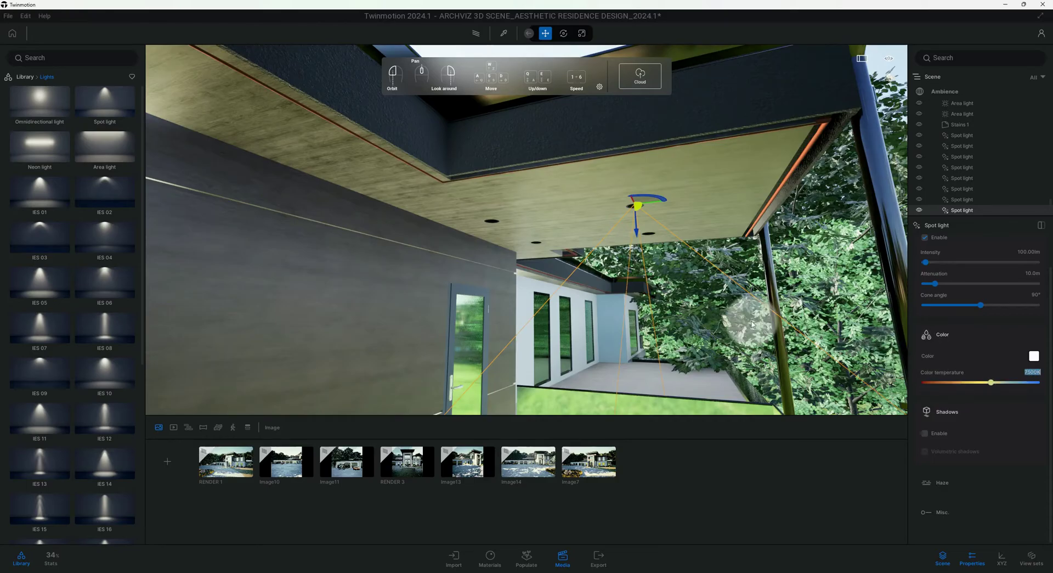
{"action": "mouse_move", "coordinate": [742, 305]}
{"action": "left_mouse_down"}
{"action": "mouse_move", "coordinate": [674, 269]}
{"action": "mouse_move", "coordinate": [716, 236]}
{"action": "left_mouse_up"}
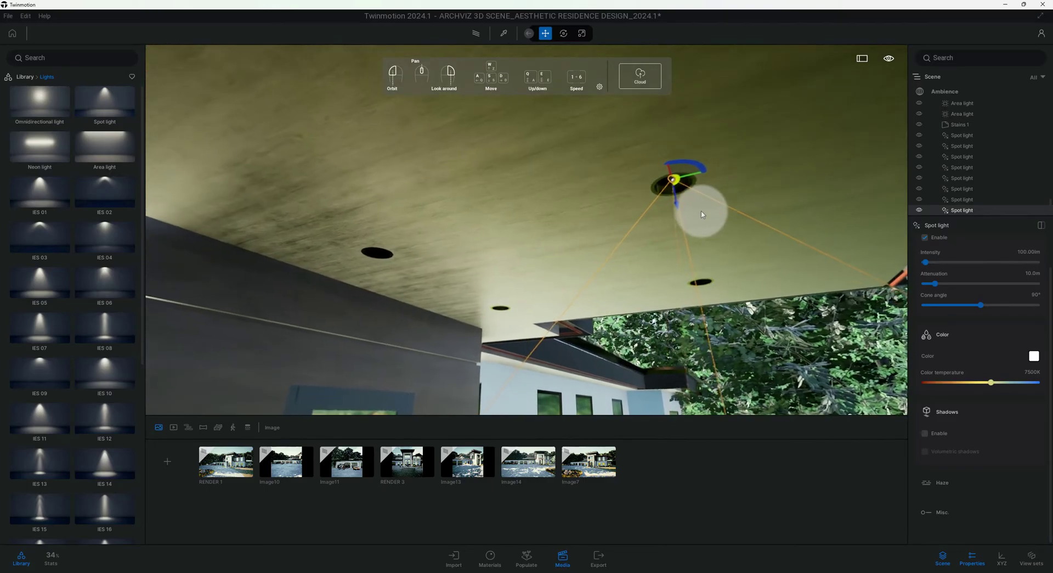
Step: Duplicate the porch-ceiling spot light and shift the copy into a neighbouring recess
{"action": "key", "text": "ctrl+c"}
{"action": "key", "text": "ctrl+v"}
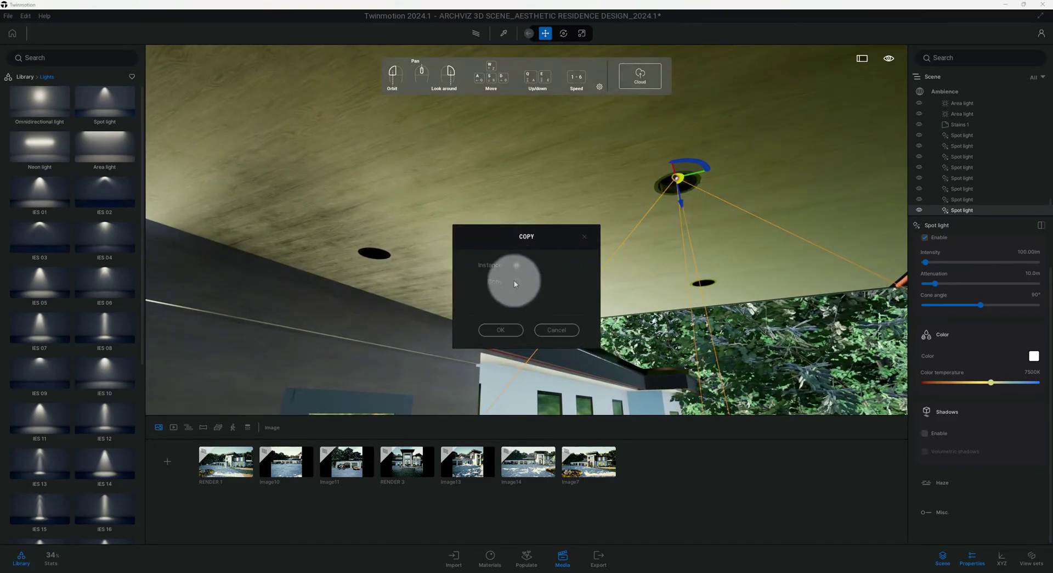
{"action": "left_click", "coordinate": [501, 328]}
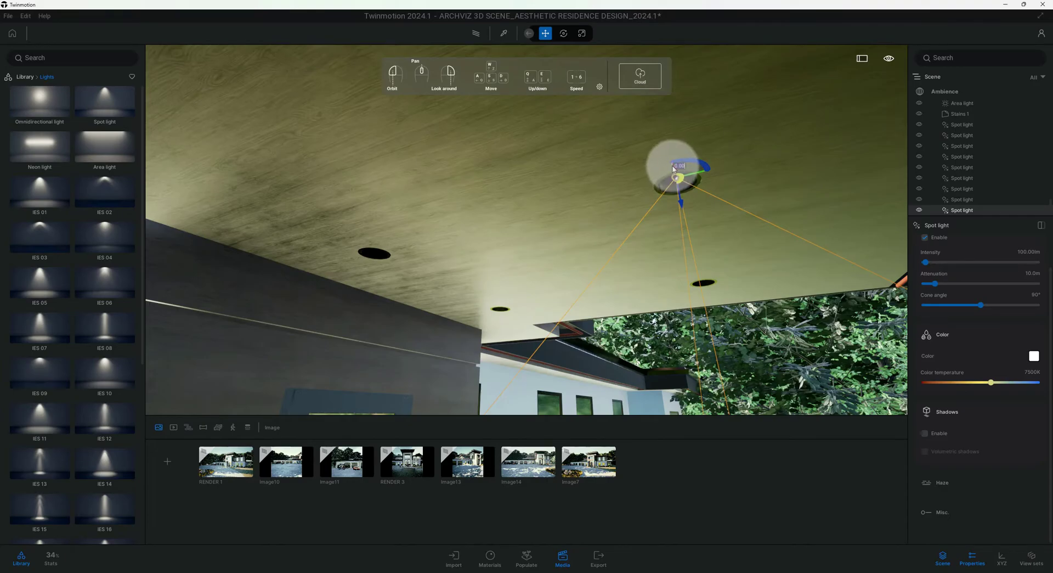
{"action": "left_click_drag", "start_coordinate": [674, 169], "coordinate": [693, 200]}
{"action": "right_click_drag", "start_coordinate": [754, 273], "coordinate": [732, 315]}
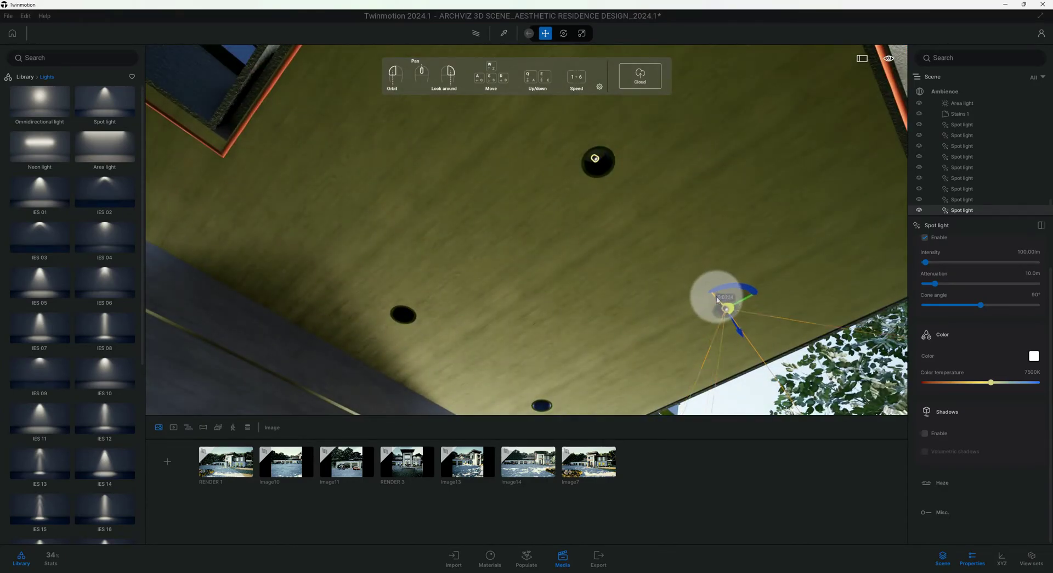
{"action": "left_click_drag", "start_coordinate": [716, 299], "coordinate": [726, 306]}
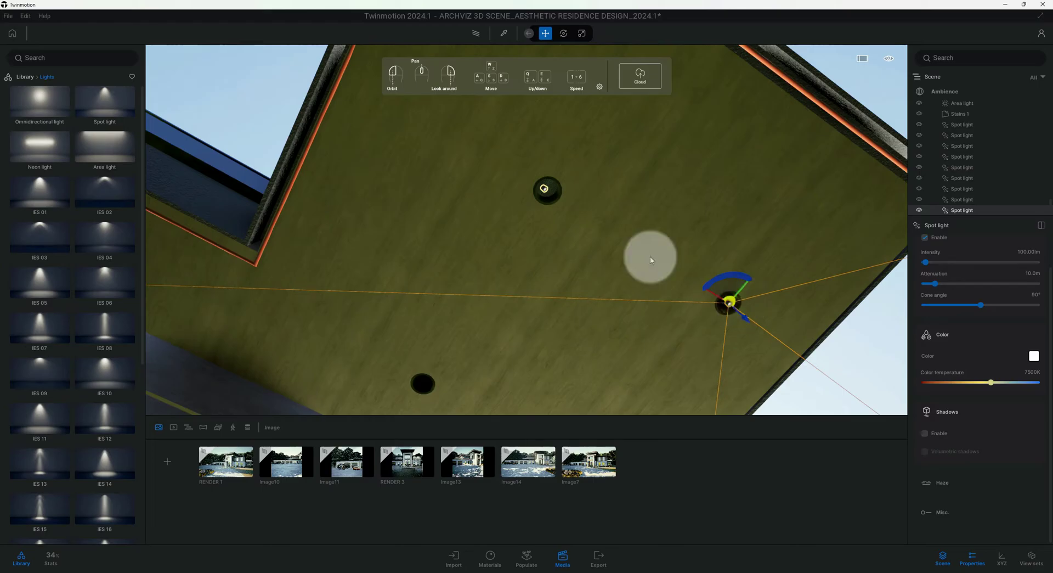
Step: Select both ceiling spot lights, copy the pair, and move the copies further along the slab
{"action": "left_click", "coordinate": [544, 190], "text": "ctrl"}
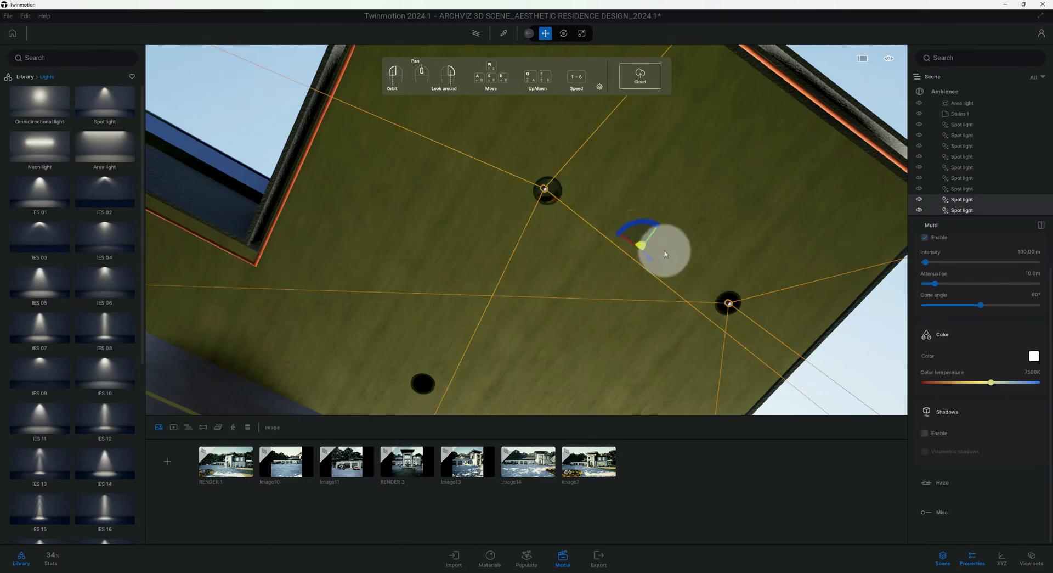
{"action": "left_click_drag", "start_coordinate": [665, 252], "coordinate": [670, 256], "text": "alt"}
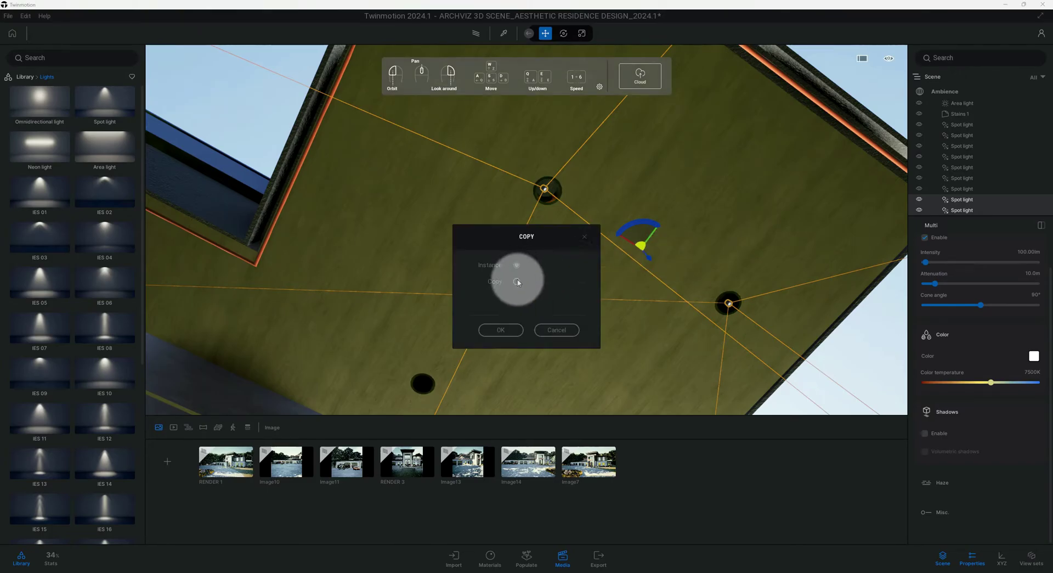
{"action": "left_click", "coordinate": [511, 322]}
{"action": "mouse_move", "coordinate": [595, 289]}
{"action": "left_mouse_down"}
{"action": "mouse_move", "coordinate": [694, 220]}
{"action": "mouse_move", "coordinate": [680, 229]}
{"action": "left_mouse_up"}
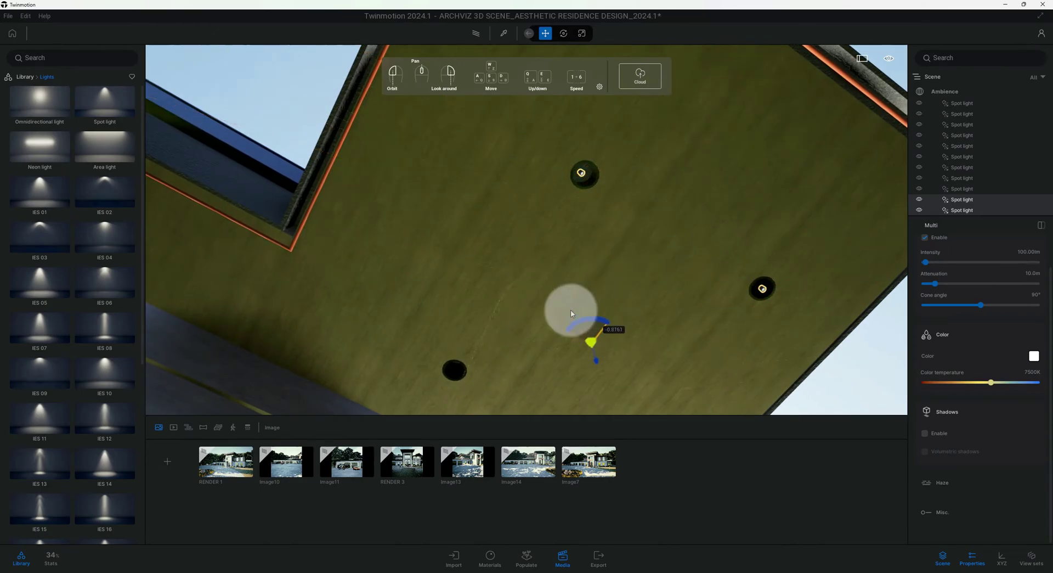
{"action": "mouse_move", "coordinate": [570, 313]}
{"action": "left_mouse_down"}
{"action": "mouse_move", "coordinate": [514, 375]}
{"action": "mouse_move", "coordinate": [560, 324]}
{"action": "left_mouse_up"}
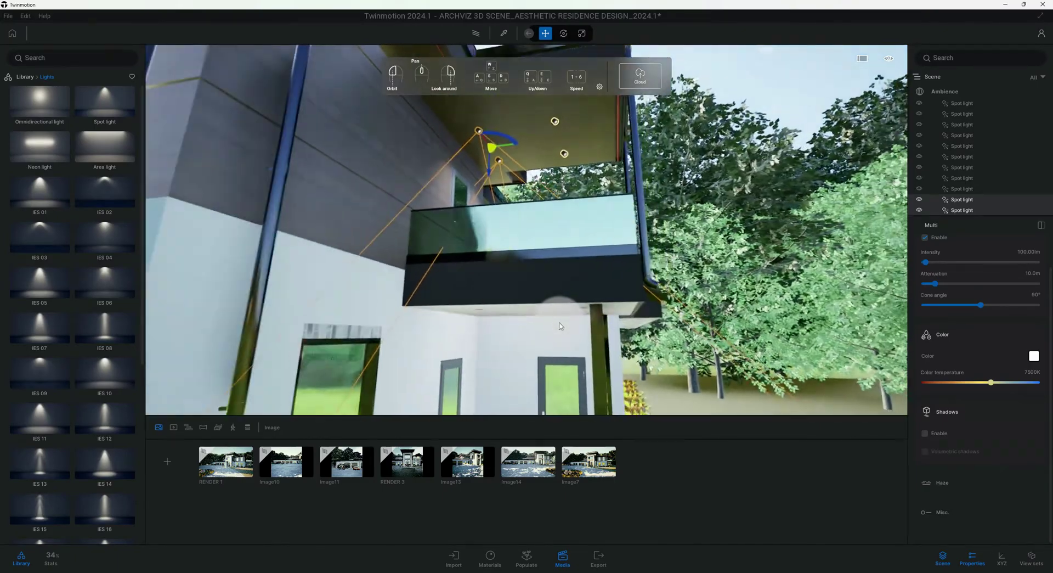
Step: Copy the overhang spot lights, spread them along the slab, and move one into another recess
{"action": "left_click_drag", "start_coordinate": [559, 324], "coordinate": [561, 307]}
{"action": "left_click_drag", "start_coordinate": [556, 141], "coordinate": [572, 123]}
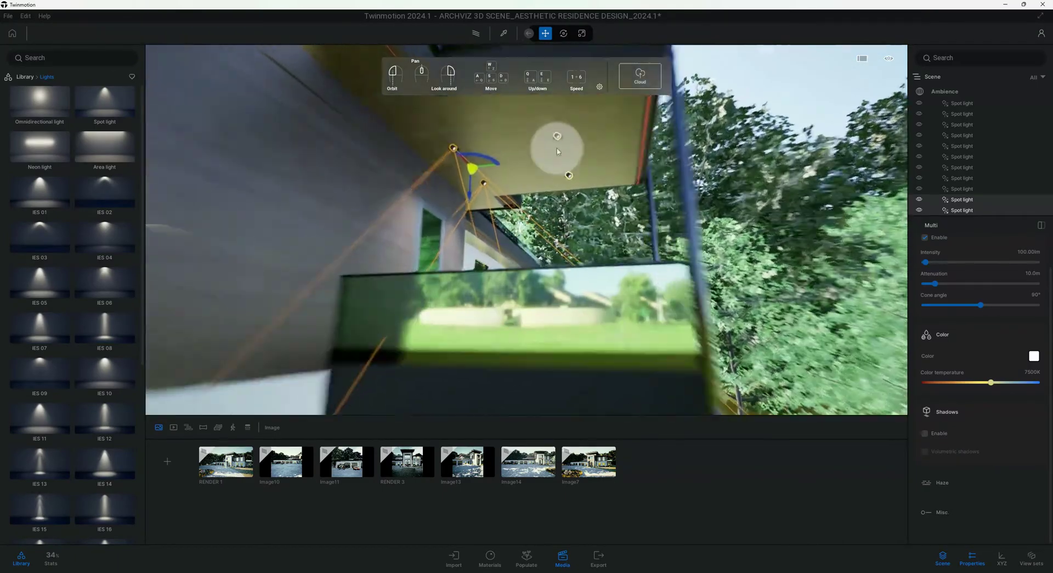
{"action": "left_click", "coordinate": [573, 101], "text": "ctrl"}
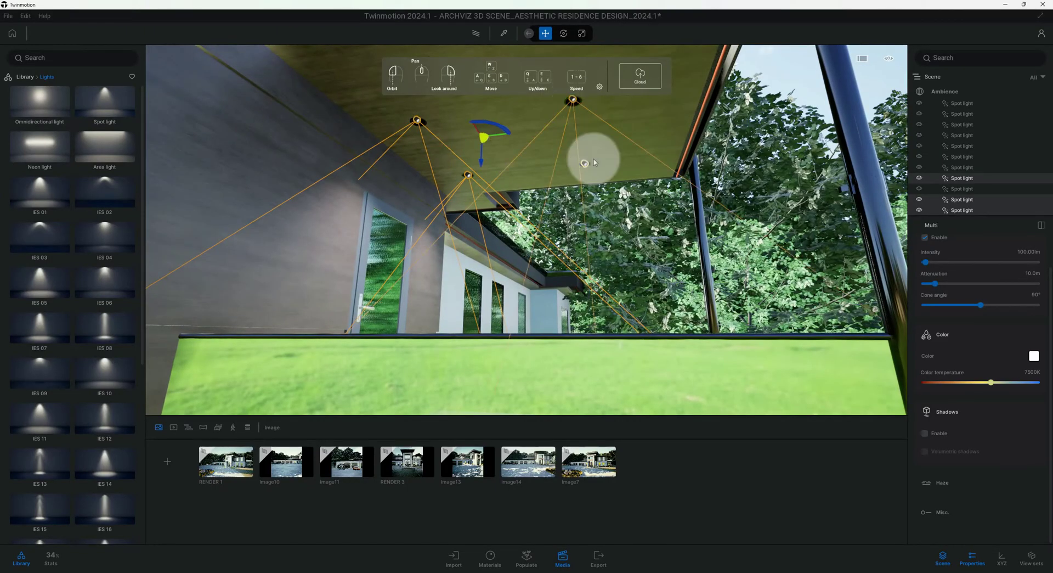
{"action": "left_click_drag", "start_coordinate": [596, 144], "coordinate": [595, 141], "text": "alt"}
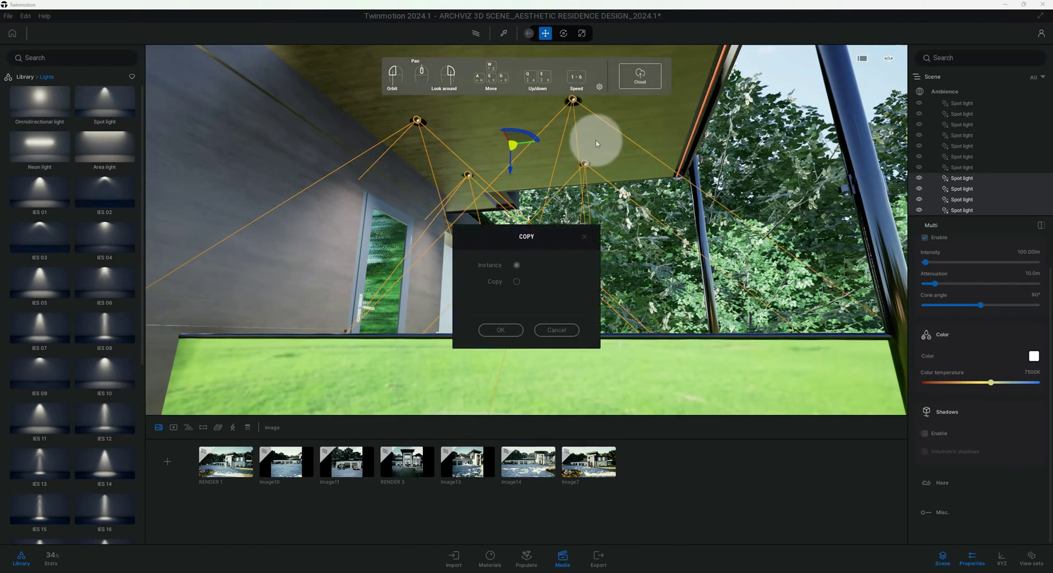
{"action": "left_click", "coordinate": [518, 282]}
{"action": "left_click", "coordinate": [501, 330]}
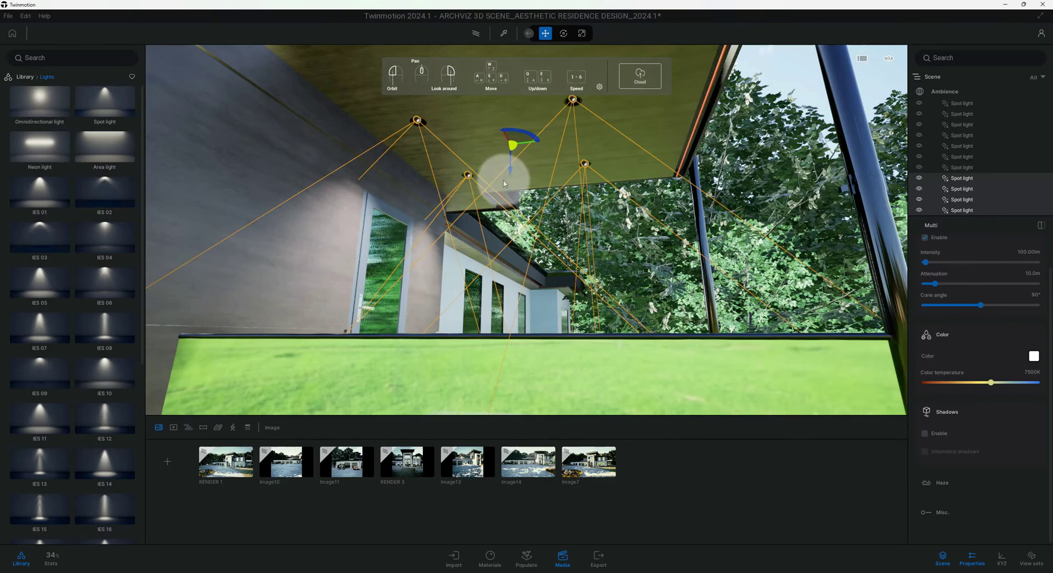
{"action": "mouse_move", "coordinate": [510, 171]}
{"action": "left_mouse_down"}
{"action": "mouse_move", "coordinate": [517, 343]}
{"action": "mouse_move", "coordinate": [513, 266]}
{"action": "left_mouse_up"}
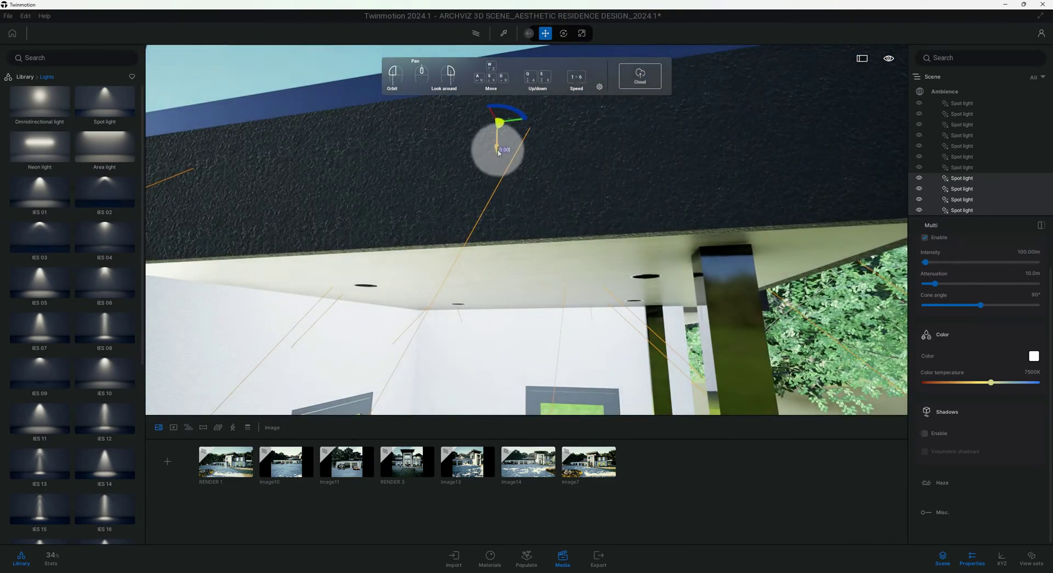
{"action": "mouse_move", "coordinate": [498, 153]}
{"action": "left_mouse_down"}
{"action": "mouse_move", "coordinate": [519, 355]}
{"action": "mouse_move", "coordinate": [516, 336]}
{"action": "left_mouse_up"}
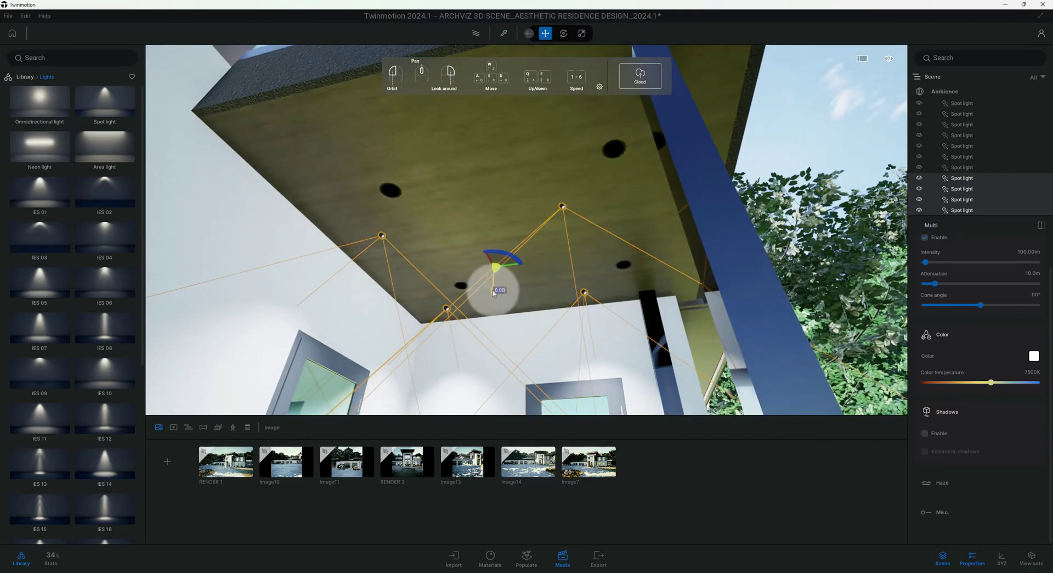
{"action": "left_click_drag", "start_coordinate": [494, 293], "coordinate": [495, 286]}
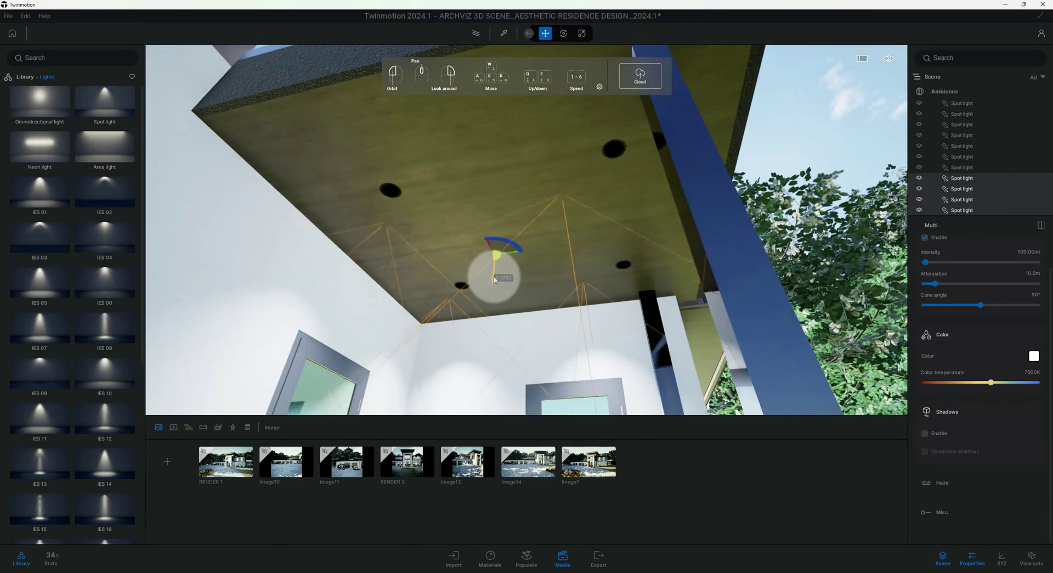
{"action": "left_click", "coordinate": [563, 203]}
{"action": "mouse_move", "coordinate": [570, 198]}
{"action": "left_mouse_down"}
{"action": "mouse_move", "coordinate": [619, 153]}
{"action": "mouse_move", "coordinate": [610, 199]}
{"action": "left_mouse_up"}
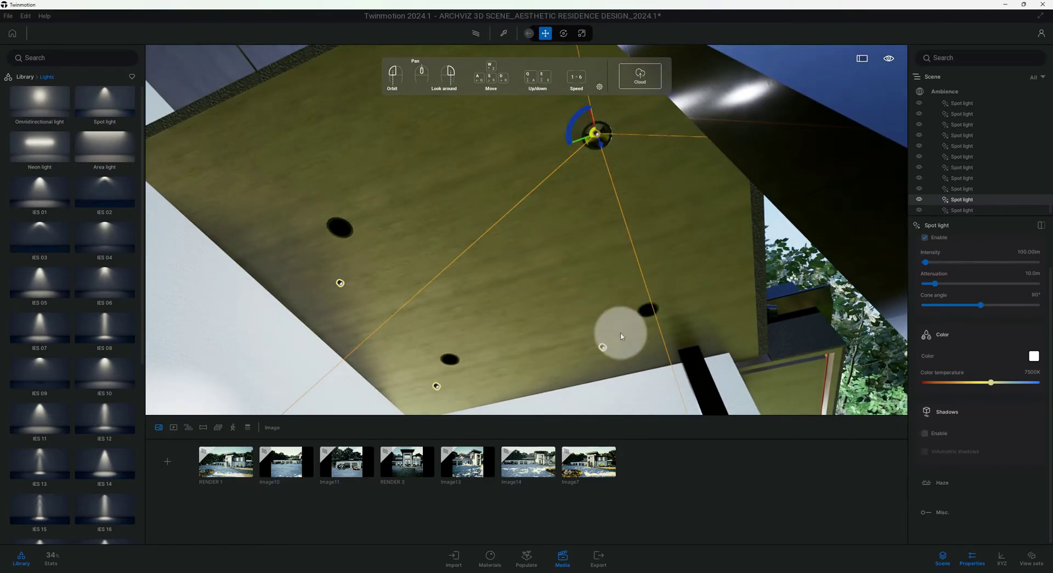
Step: Copy the top ceiling spot light and move the copy down-right into a recess
{"action": "left_click", "coordinate": [603, 349]}
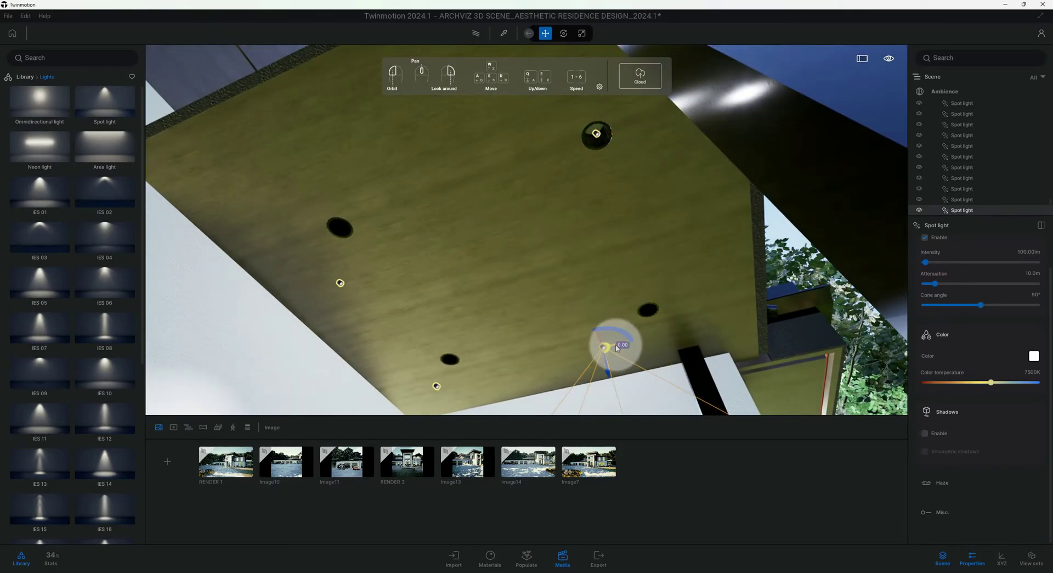
{"action": "left_click", "coordinate": [437, 386]}
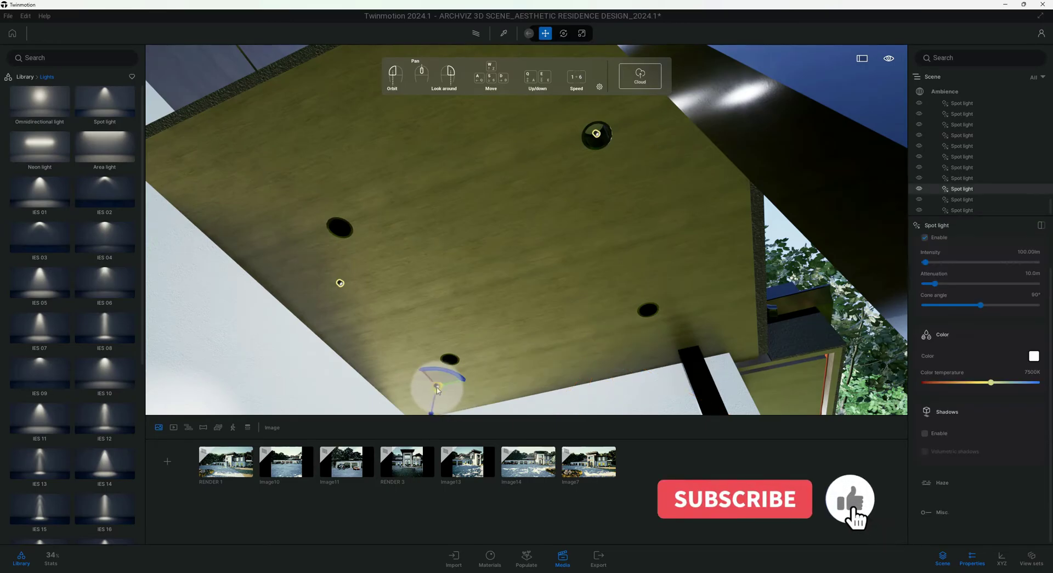
{"action": "left_click", "coordinate": [340, 283]}
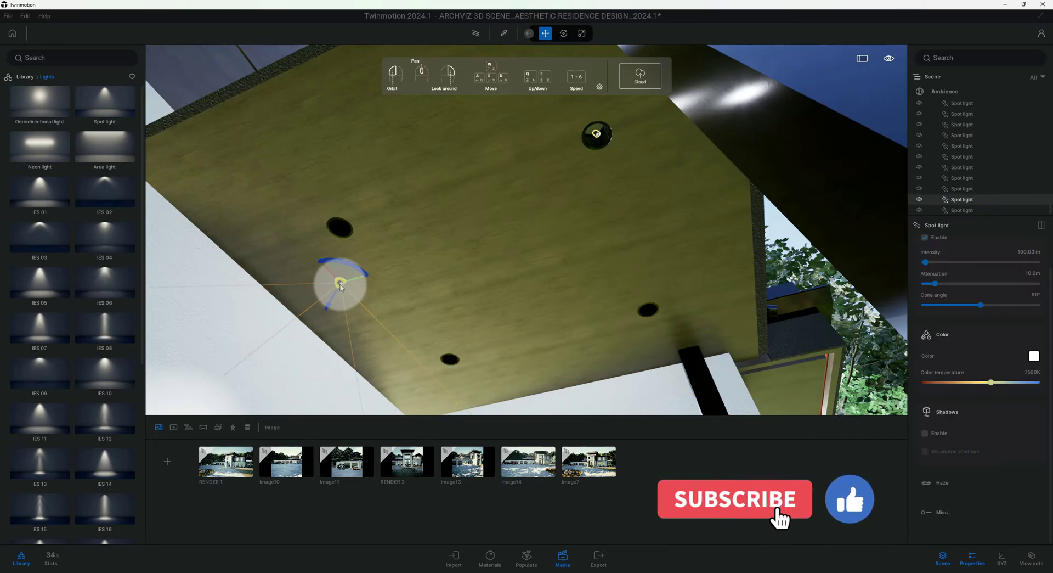
{"action": "left_click", "coordinate": [581, 166]}
{"action": "left_click", "coordinate": [596, 133]}
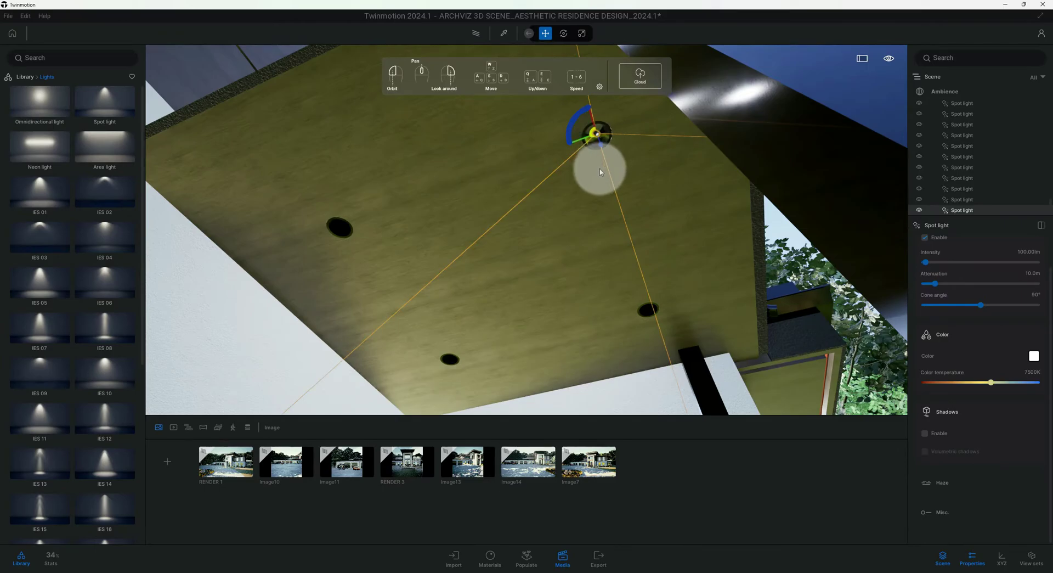
{"action": "key", "text": "ctrl+c"}
{"action": "key", "text": "ctrl+v"}
{"action": "left_click", "coordinate": [501, 330]}
{"action": "left_click_drag", "start_coordinate": [508, 324], "coordinate": [582, 288]}
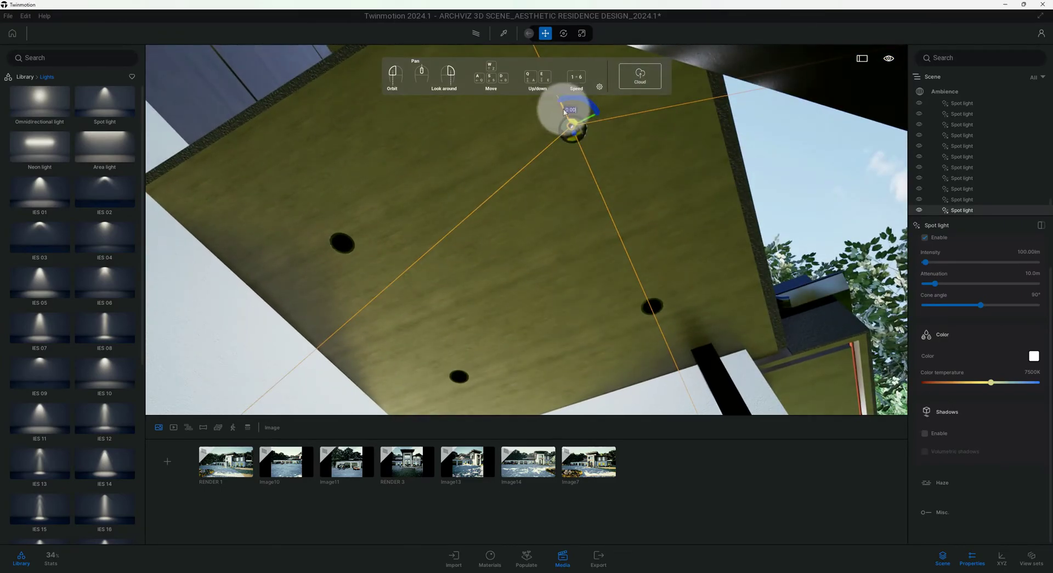
{"action": "mouse_move", "coordinate": [564, 111]}
{"action": "left_mouse_down"}
{"action": "mouse_move", "coordinate": [645, 296]}
{"action": "mouse_move", "coordinate": [658, 292]}
{"action": "left_mouse_up"}
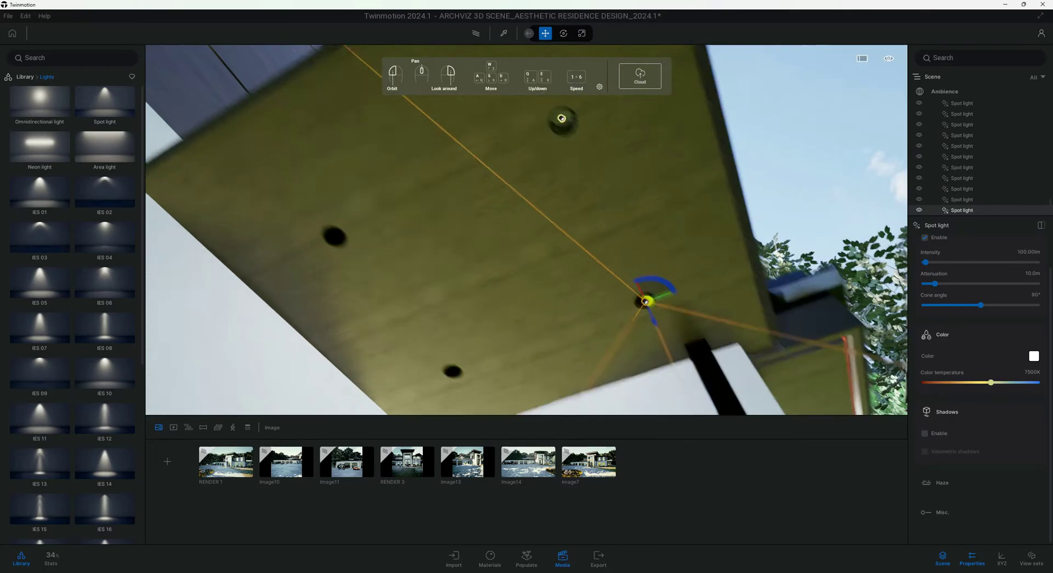
Step: Select two spot lights, copy them as independent lights, and place the pair in remaining holes
{"action": "left_click_drag", "start_coordinate": [591, 108], "coordinate": [602, 119]}
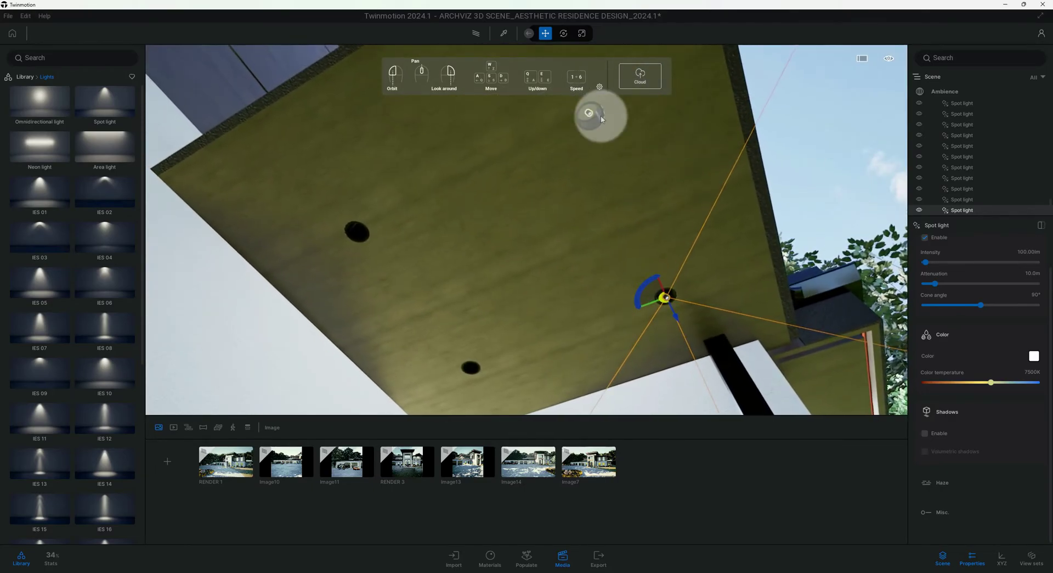
{"action": "left_click", "coordinate": [589, 114], "text": "ctrl"}
{"action": "left_click_drag", "start_coordinate": [605, 205], "coordinate": [604, 204], "text": "alt"}
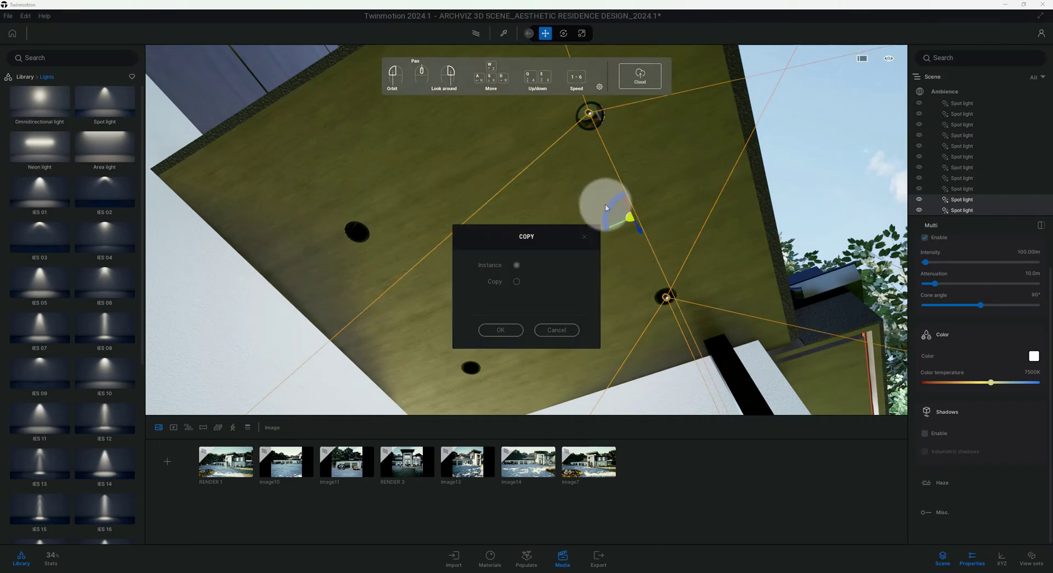
{"action": "left_click", "coordinate": [520, 276]}
{"action": "left_click", "coordinate": [501, 329]}
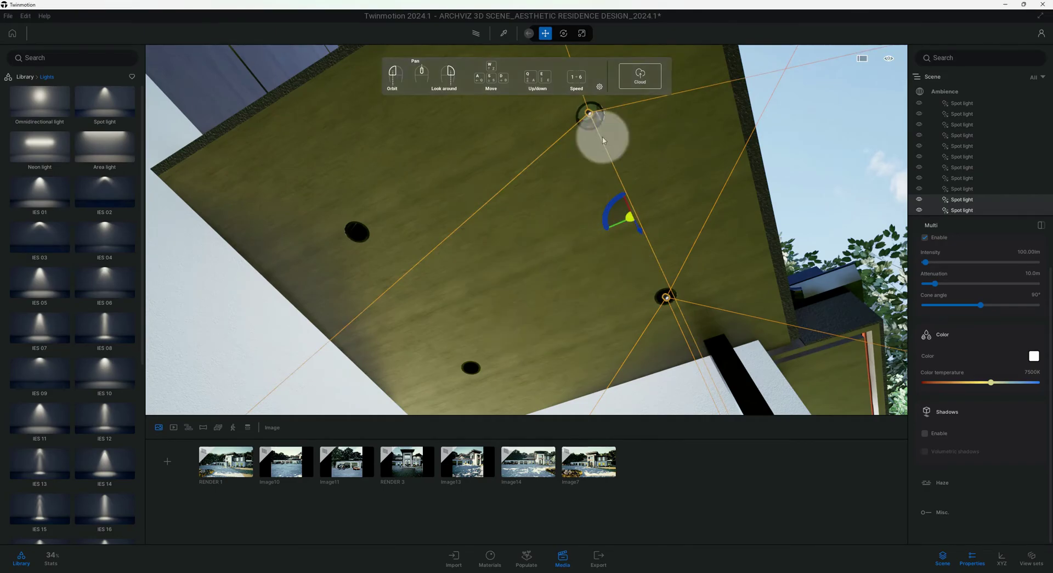
{"action": "left_click_drag", "start_coordinate": [622, 225], "coordinate": [413, 309]}
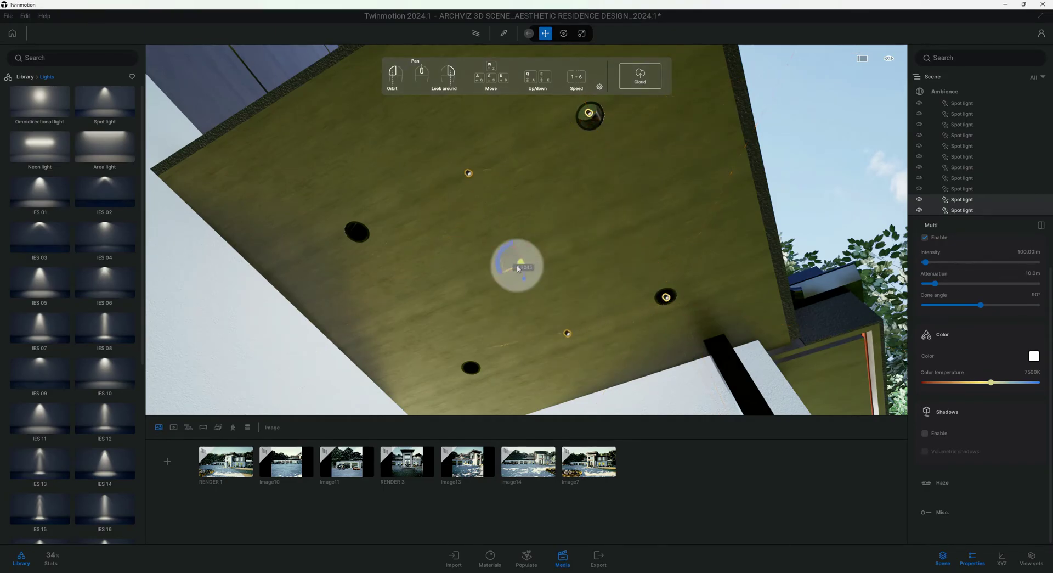
{"action": "scroll", "coordinate": [410, 311], "scroll_direction": "up", "scroll_amount": 3}
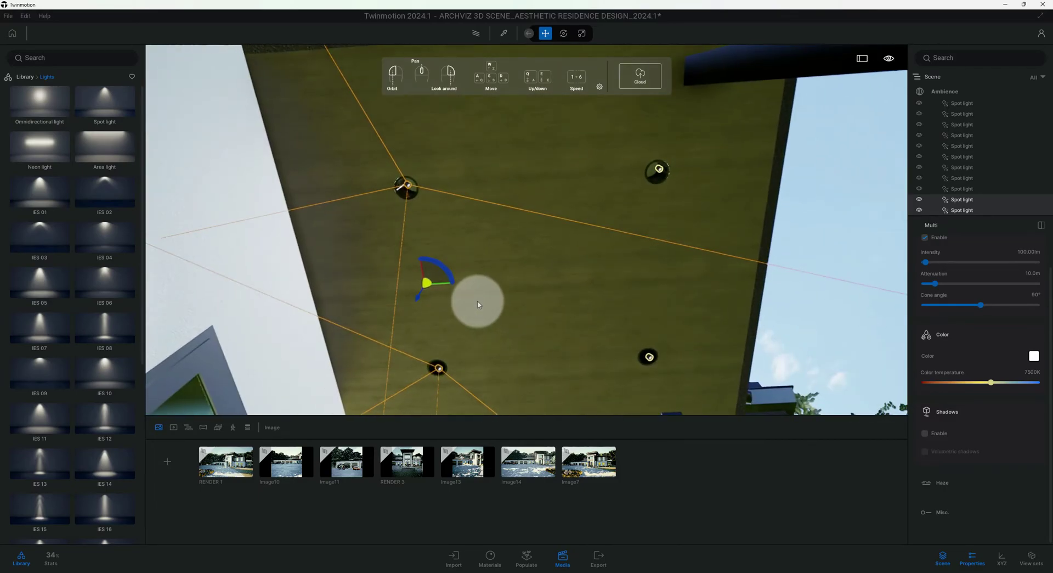
{"action": "scroll", "coordinate": [478, 304], "scroll_direction": "down", "scroll_amount": 3}
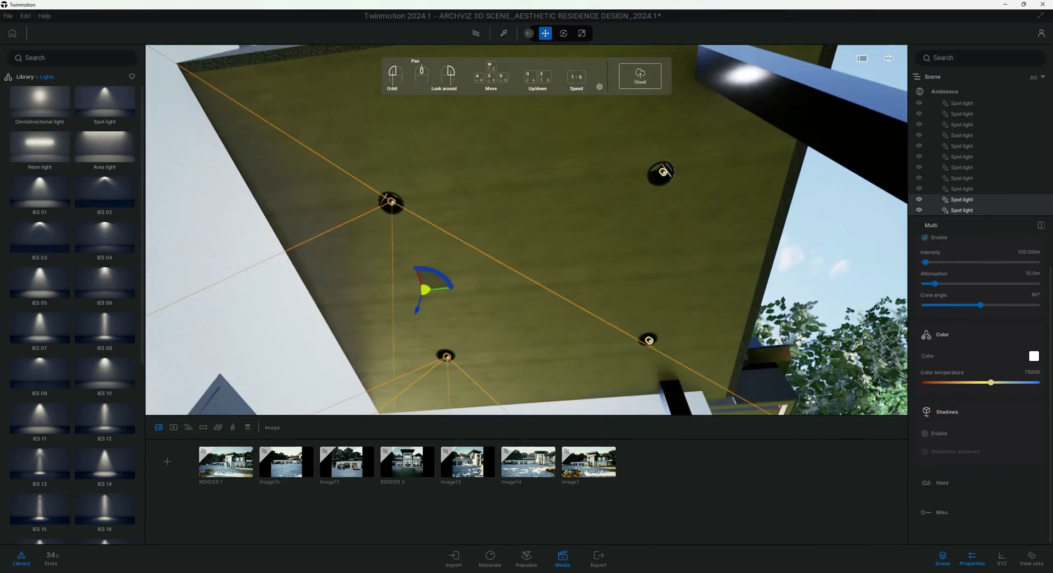
{"action": "mouse_move", "coordinate": [470, 301]}
{"action": "left_mouse_down"}
{"action": "mouse_move", "coordinate": [498, 277]}
{"action": "mouse_move", "coordinate": [609, 262]}
{"action": "mouse_move", "coordinate": [566, 280]}
{"action": "mouse_move", "coordinate": [514, 324]}
{"action": "mouse_move", "coordinate": [518, 203]}
{"action": "left_mouse_up"}
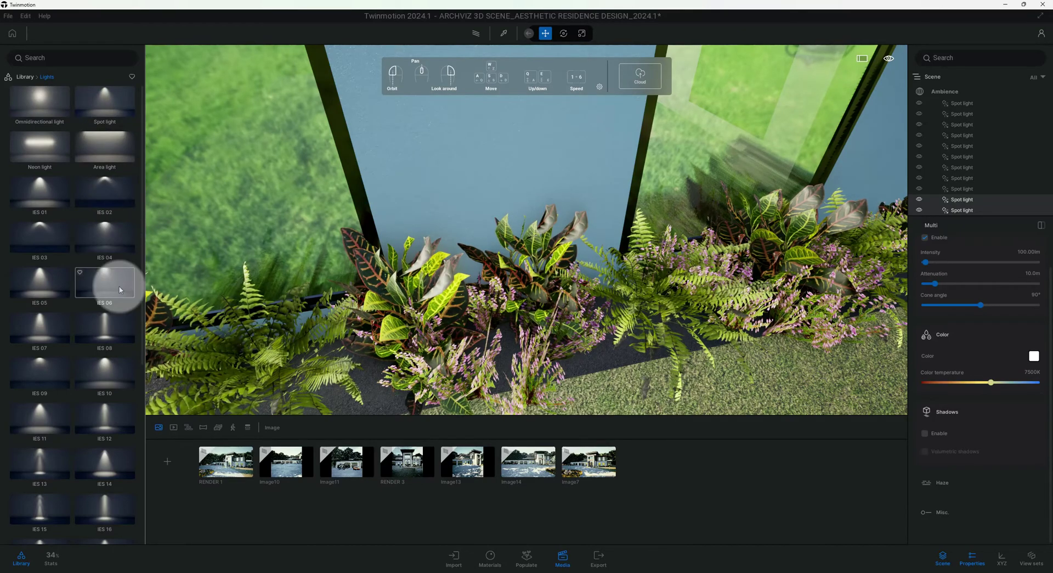
Step: Place an IES 09 light in the planter, lowered onto the soil and tilted toward the wall
{"action": "mouse_move", "coordinate": [53, 375]}
{"action": "left_mouse_down"}
{"action": "mouse_move", "coordinate": [519, 355]}
{"action": "mouse_move", "coordinate": [509, 360]}
{"action": "left_mouse_up"}
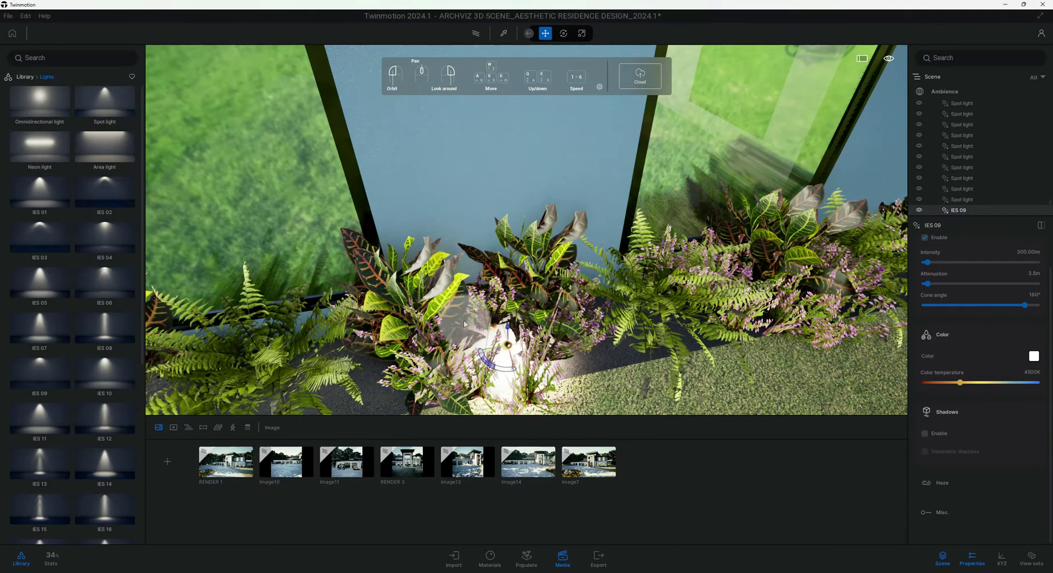
{"action": "scroll", "coordinate": [464, 323], "scroll_direction": "down", "scroll_amount": 3}
{"action": "mouse_move", "coordinate": [518, 306]}
{"action": "left_mouse_down"}
{"action": "mouse_move", "coordinate": [580, 375]}
{"action": "mouse_move", "coordinate": [550, 350]}
{"action": "left_mouse_up"}
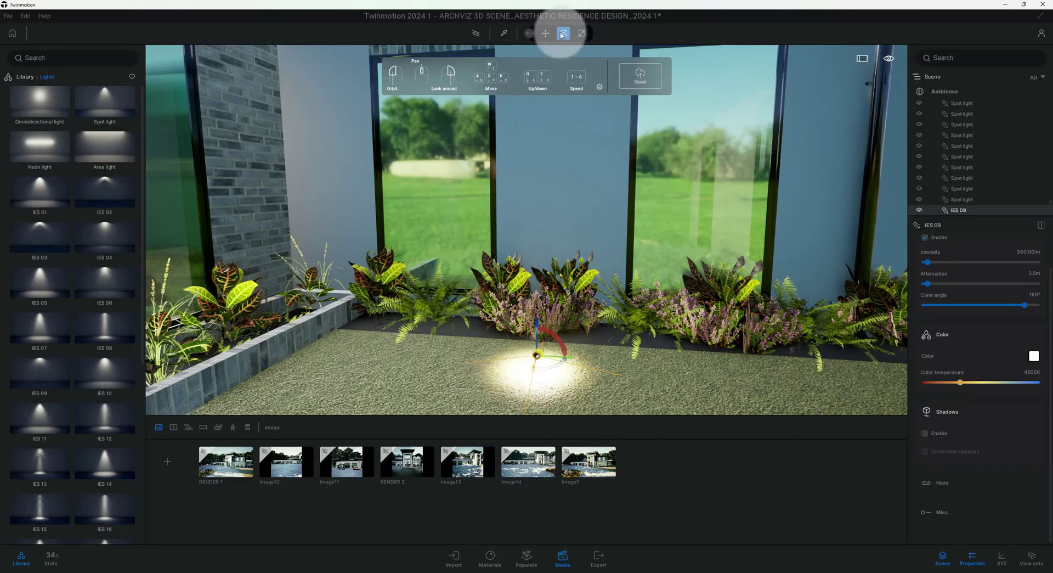
{"action": "left_click", "coordinate": [587, 332]}
{"action": "mouse_move", "coordinate": [559, 342]}
{"action": "left_mouse_down"}
{"action": "mouse_move", "coordinate": [583, 399]}
{"action": "mouse_move", "coordinate": [629, 423]}
{"action": "left_mouse_up"}
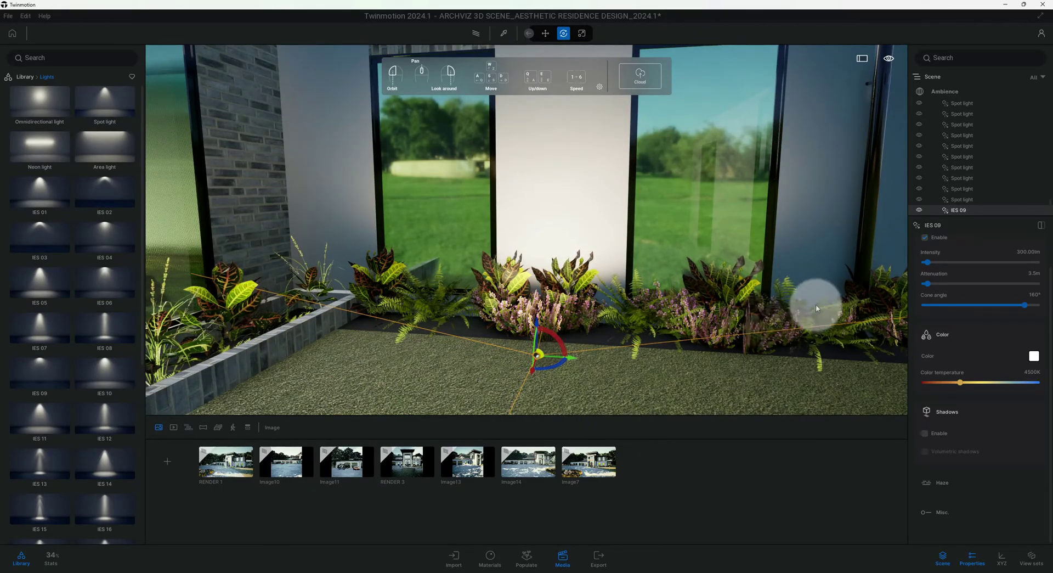
{"action": "type", "text": "100"}
Step: Raise the IES light slightly and settle its cone angle at 79°
{"action": "left_click", "coordinate": [1022, 257]}
{"action": "type", "text": "44"}
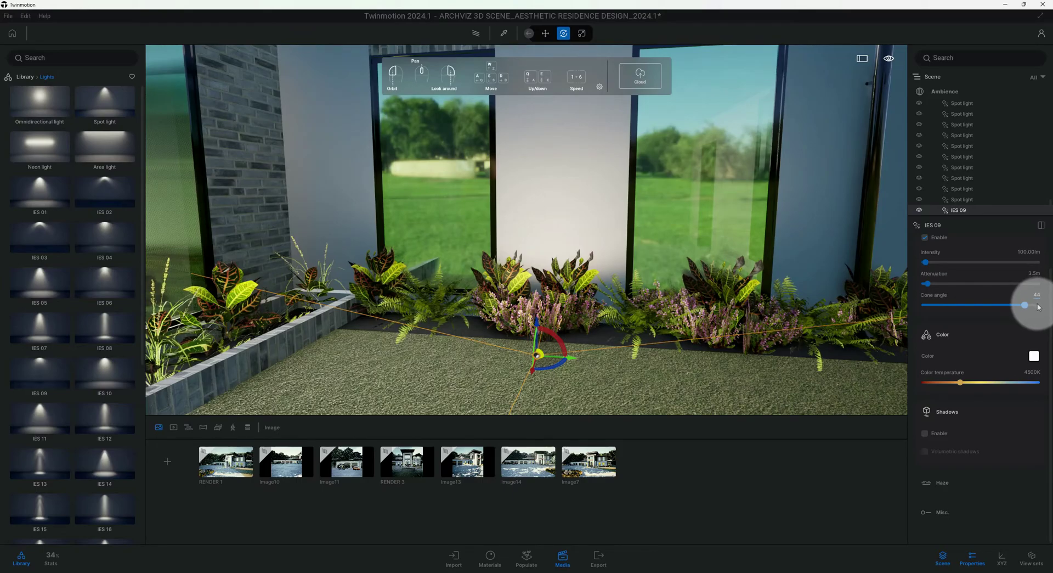
{"action": "key", "text": "Return"}
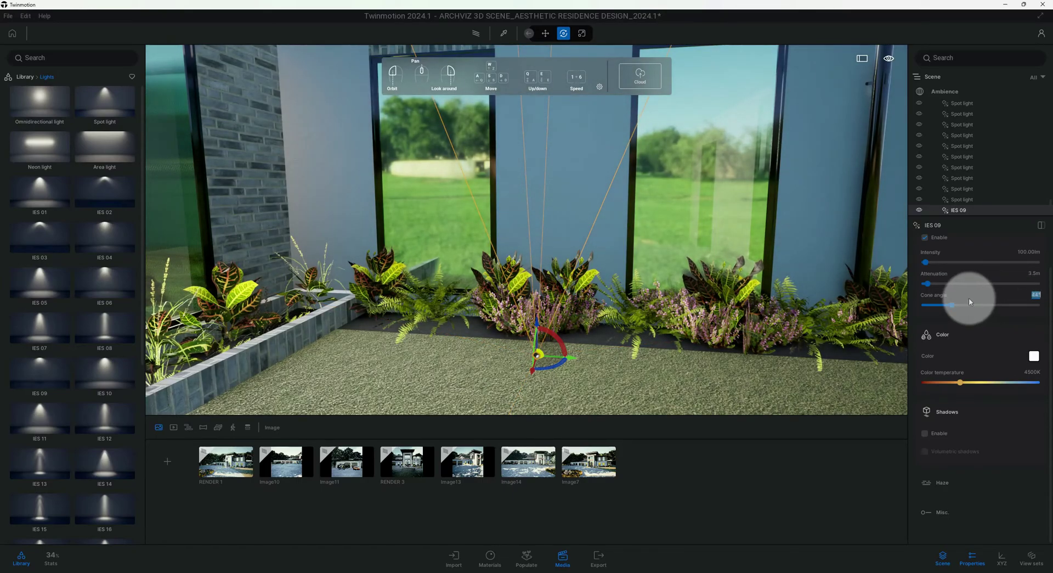
{"action": "left_click_drag", "start_coordinate": [540, 331], "coordinate": [549, 225]}
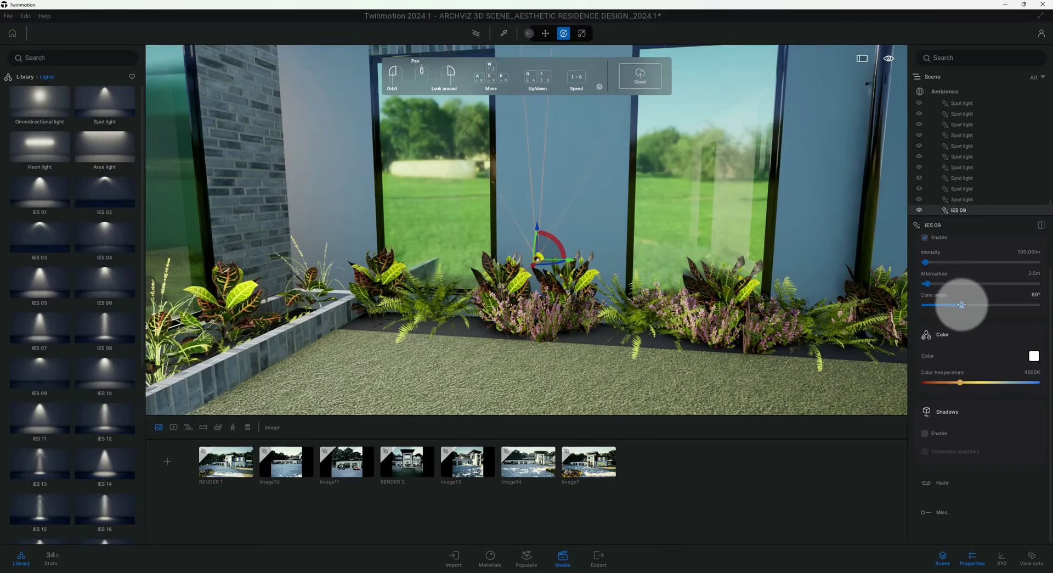
{"action": "left_click_drag", "start_coordinate": [962, 305], "coordinate": [974, 305]}
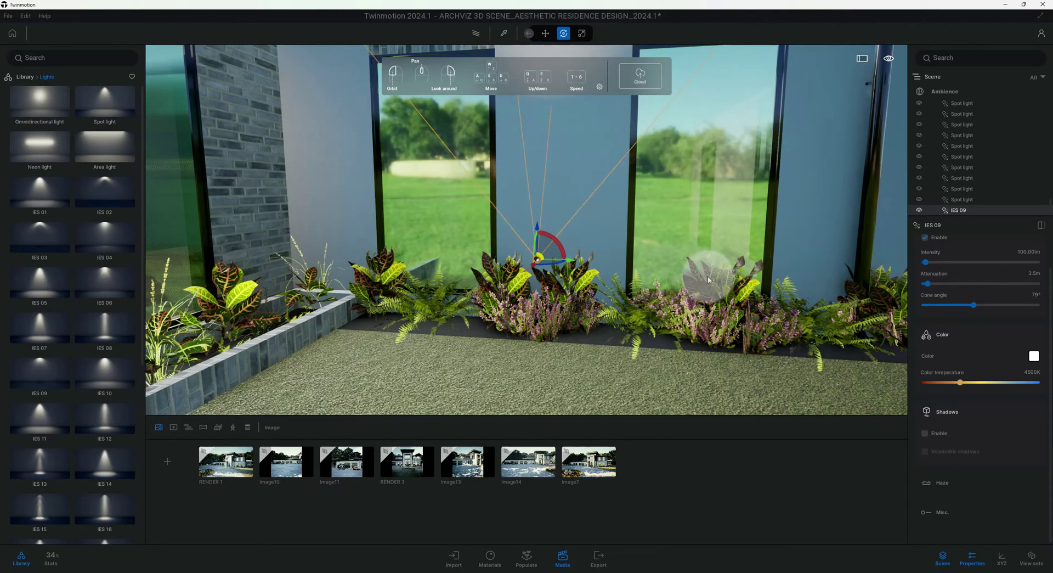
{"action": "mouse_move", "coordinate": [706, 266]}
{"action": "left_mouse_down"}
{"action": "mouse_move", "coordinate": [680, 308]}
{"action": "mouse_move", "coordinate": [774, 348]}
{"action": "mouse_move", "coordinate": [669, 332]}
{"action": "mouse_move", "coordinate": [686, 332]}
{"action": "left_mouse_up"}
{"action": "scroll", "coordinate": [619, 388], "scroll_direction": "down", "scroll_amount": 3}
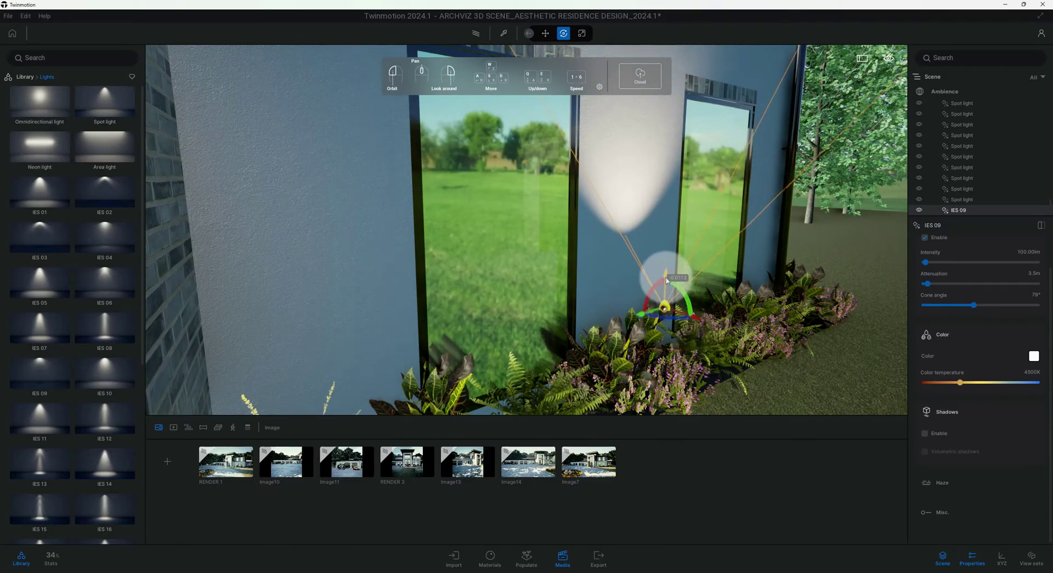
Step: Lower the uplight toward the planter, slide it along the wall, and set a 44° cone
{"action": "mouse_move", "coordinate": [664, 306]}
{"action": "left_mouse_down"}
{"action": "mouse_move", "coordinate": [690, 386]}
{"action": "mouse_move", "coordinate": [660, 374]}
{"action": "mouse_move", "coordinate": [728, 375]}
{"action": "mouse_move", "coordinate": [700, 382]}
{"action": "mouse_move", "coordinate": [590, 278]}
{"action": "left_mouse_up"}
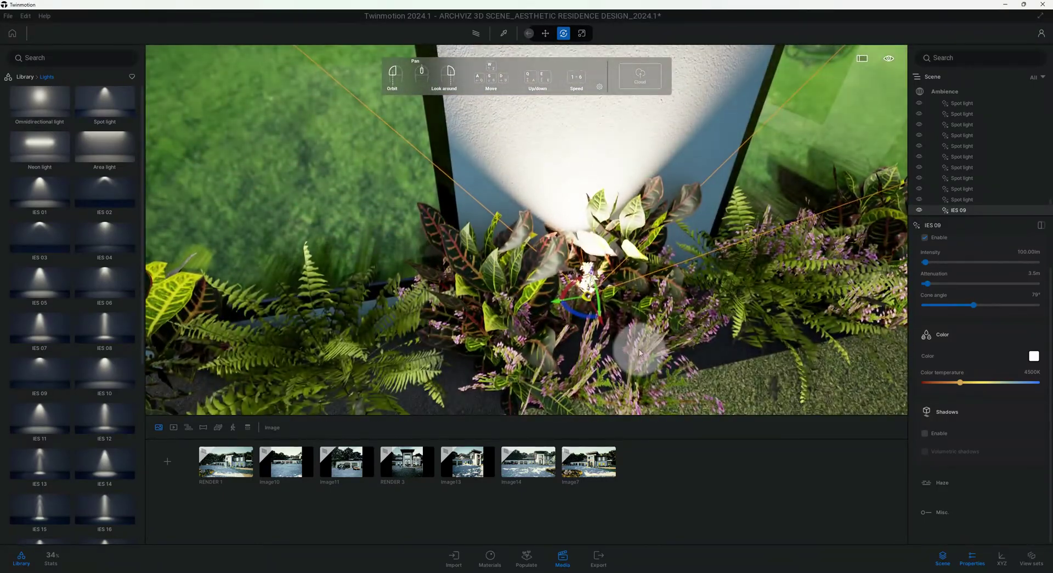
{"action": "scroll", "coordinate": [593, 276], "scroll_direction": "down", "scroll_amount": 5}
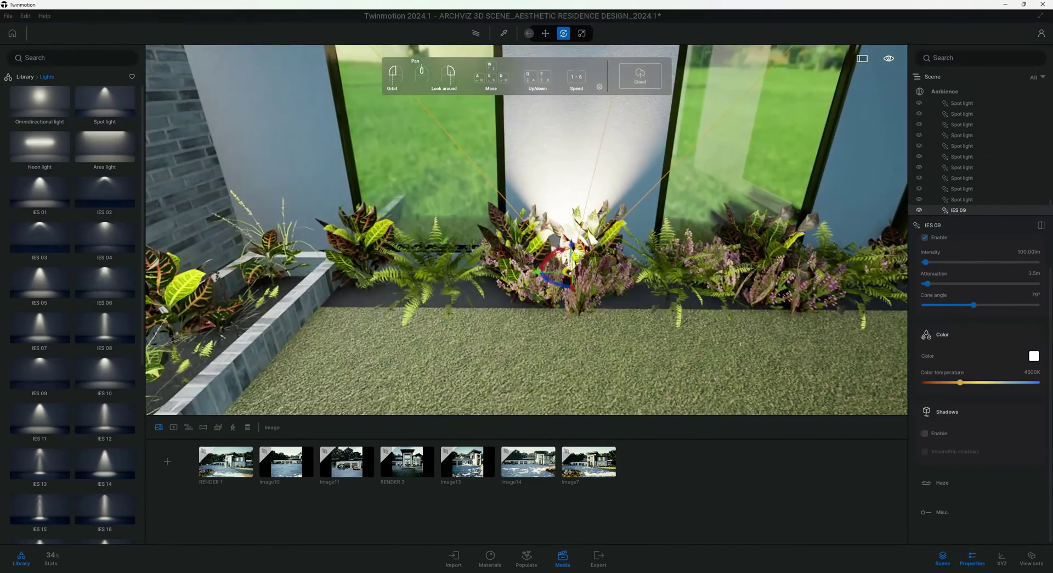
{"action": "left_click", "coordinate": [592, 289]}
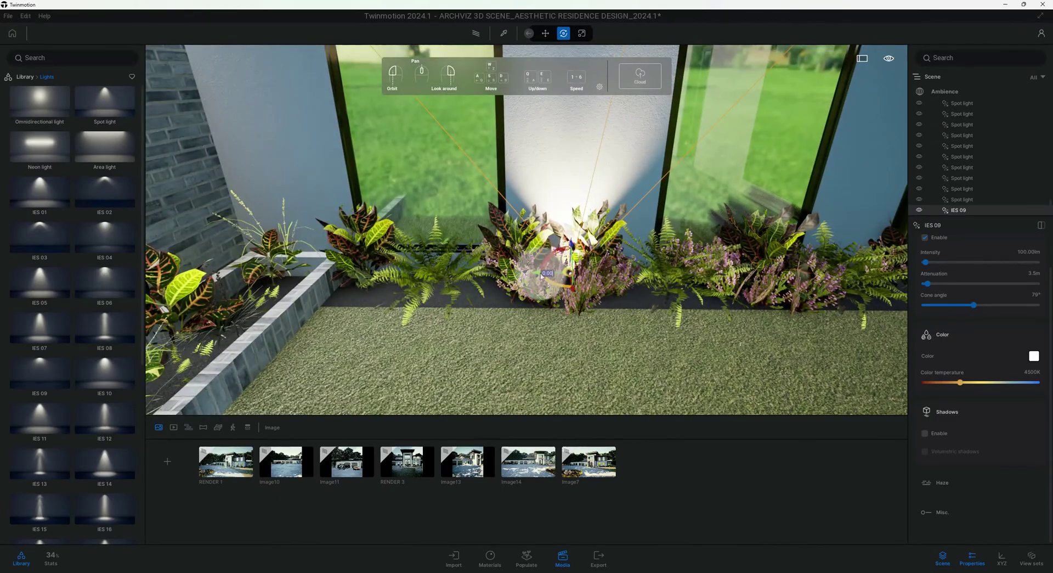
{"action": "left_click_drag", "start_coordinate": [541, 276], "coordinate": [553, 276]}
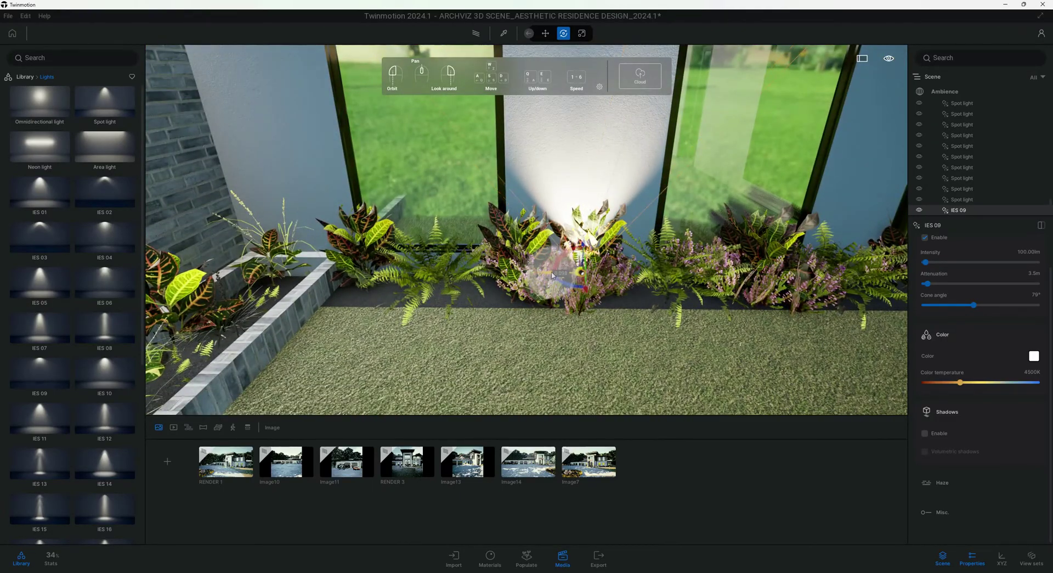
{"action": "left_click", "coordinate": [1033, 298]}
Step: Sink the uplight into the planter and Shift-drag out a copy, confirming the COPY dialog
{"action": "left_click_drag", "start_coordinate": [706, 343], "coordinate": [699, 301]}
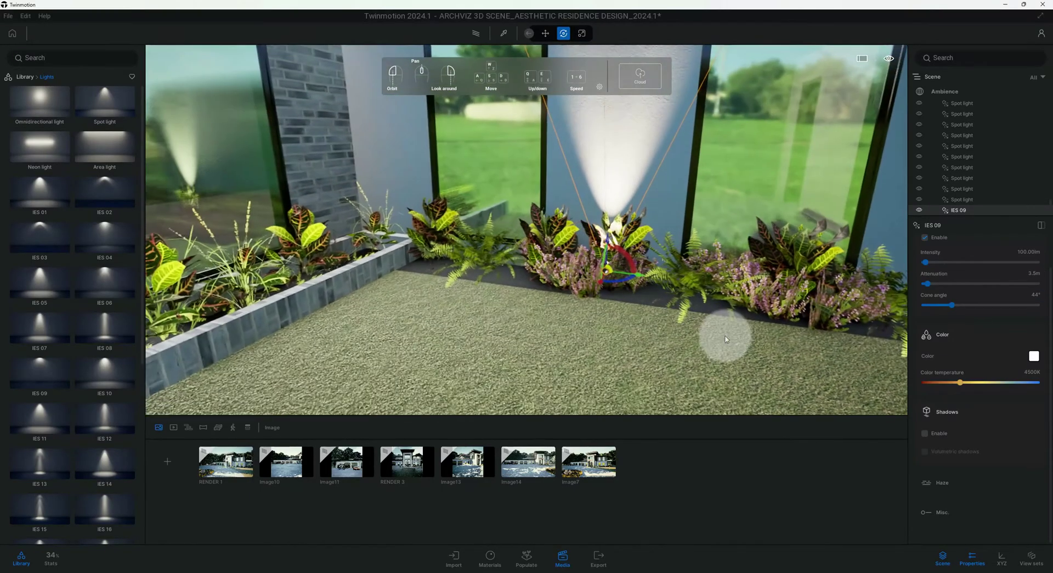
{"action": "left_click_drag", "start_coordinate": [610, 240], "coordinate": [608, 265]}
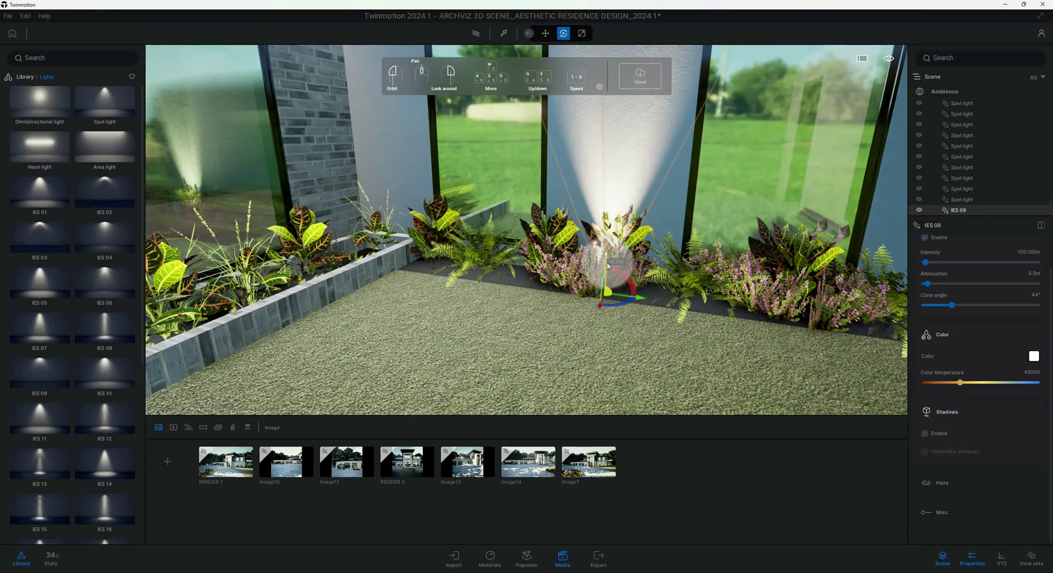
{"action": "left_click_drag", "start_coordinate": [614, 308], "coordinate": [639, 309]}
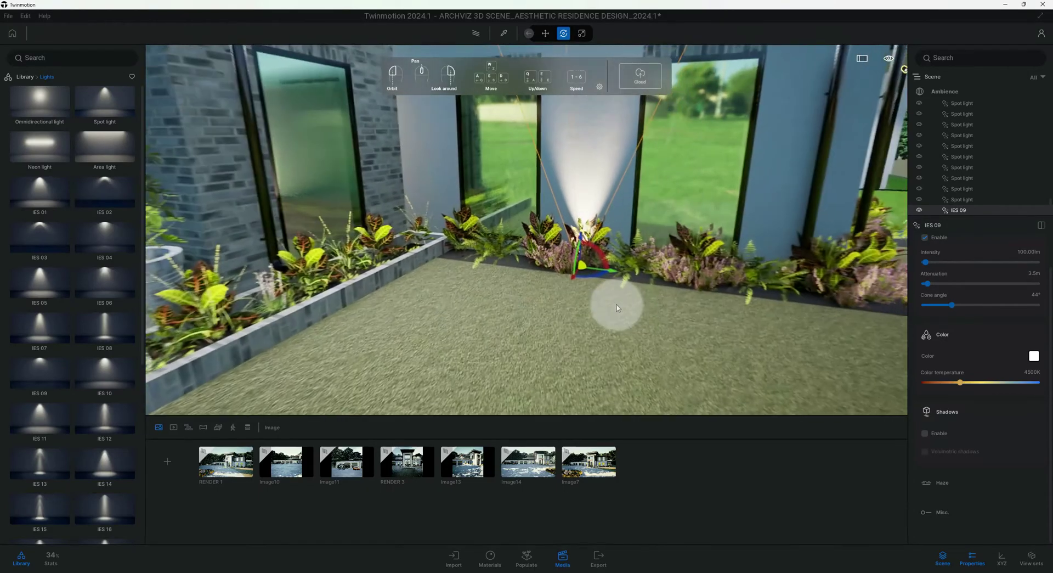
{"action": "mouse_move", "coordinate": [599, 270]}
{"action": "left_mouse_down", "text": "alt"}
{"action": "mouse_move", "coordinate": [607, 284]}
{"action": "mouse_move", "coordinate": [662, 274]}
{"action": "mouse_move", "coordinate": [889, 305]}
{"action": "mouse_move", "coordinate": [836, 328]}
{"action": "mouse_move", "coordinate": [602, 303]}
{"action": "mouse_move", "coordinate": [264, 317]}
{"action": "mouse_move", "coordinate": [817, 280]}
{"action": "mouse_move", "coordinate": [606, 303]}
{"action": "mouse_move", "coordinate": [572, 325]}
{"action": "mouse_move", "coordinate": [503, 300]}
{"action": "mouse_move", "coordinate": [524, 285]}
{"action": "left_mouse_up", "text": "alt"}
{"action": "left_click", "coordinate": [509, 330]}
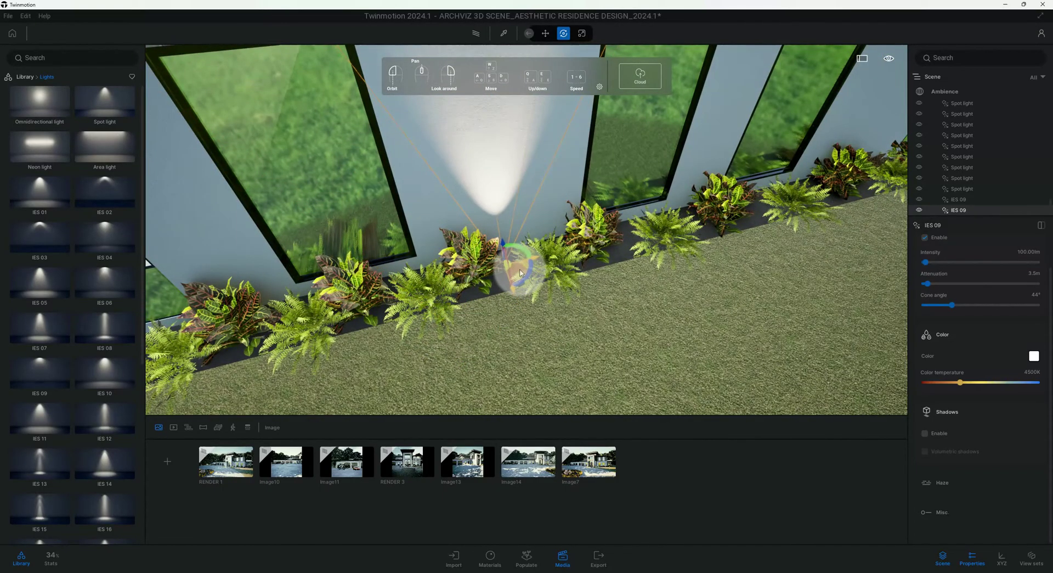
Step: Lower the copied IES 09 uplight down into the planter floor
{"action": "scroll", "coordinate": [519, 273], "scroll_direction": "up", "scroll_amount": 2}
{"action": "scroll", "coordinate": [510, 280], "scroll_direction": "up", "scroll_amount": 2}
{"action": "scroll", "coordinate": [505, 285], "scroll_direction": "up", "scroll_amount": 2}
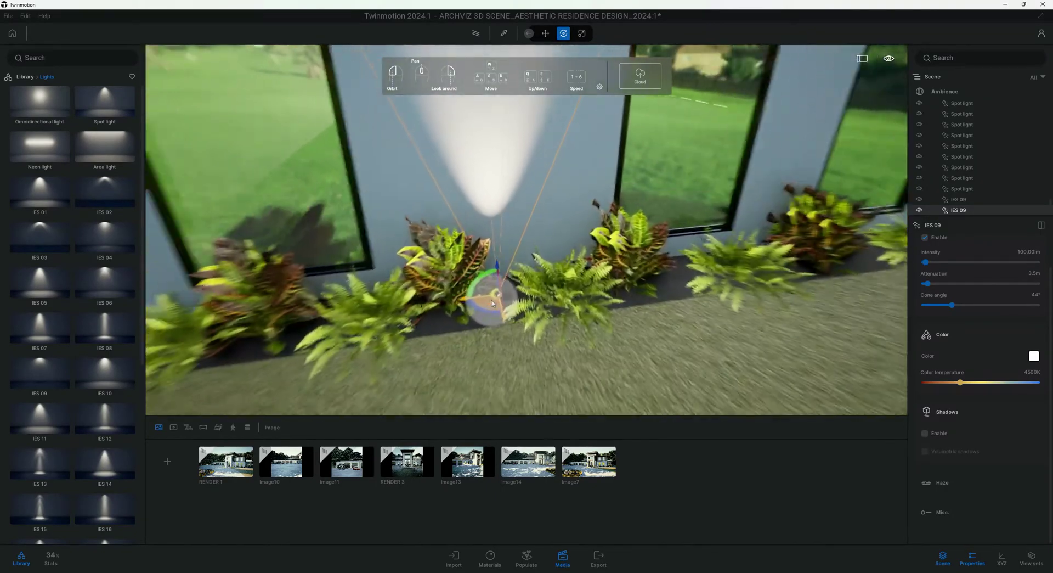
{"action": "scroll", "coordinate": [497, 295], "scroll_direction": "up", "scroll_amount": 2}
{"action": "mouse_move", "coordinate": [497, 279]}
{"action": "left_mouse_down"}
{"action": "mouse_move", "coordinate": [495, 324]}
{"action": "mouse_move", "coordinate": [453, 346]}
{"action": "mouse_move", "coordinate": [511, 299]}
{"action": "mouse_move", "coordinate": [485, 286]}
{"action": "mouse_move", "coordinate": [482, 346]}
{"action": "left_mouse_up"}
{"action": "scroll", "coordinate": [481, 346], "scroll_direction": "up", "scroll_amount": 3}
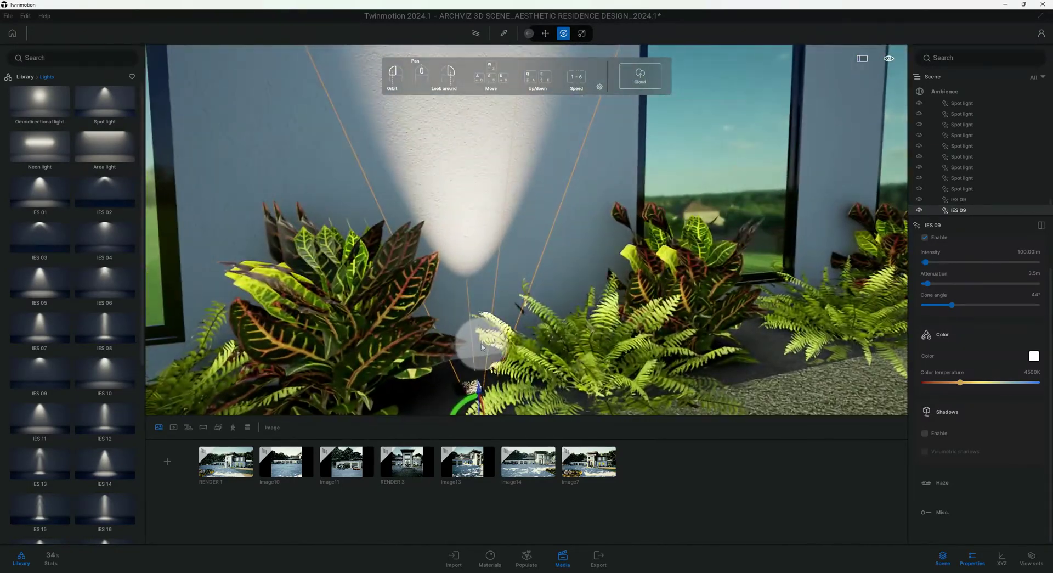
{"action": "scroll", "coordinate": [482, 347], "scroll_direction": "down", "scroll_amount": 3}
{"action": "left_click_drag", "start_coordinate": [490, 349], "coordinate": [493, 396]}
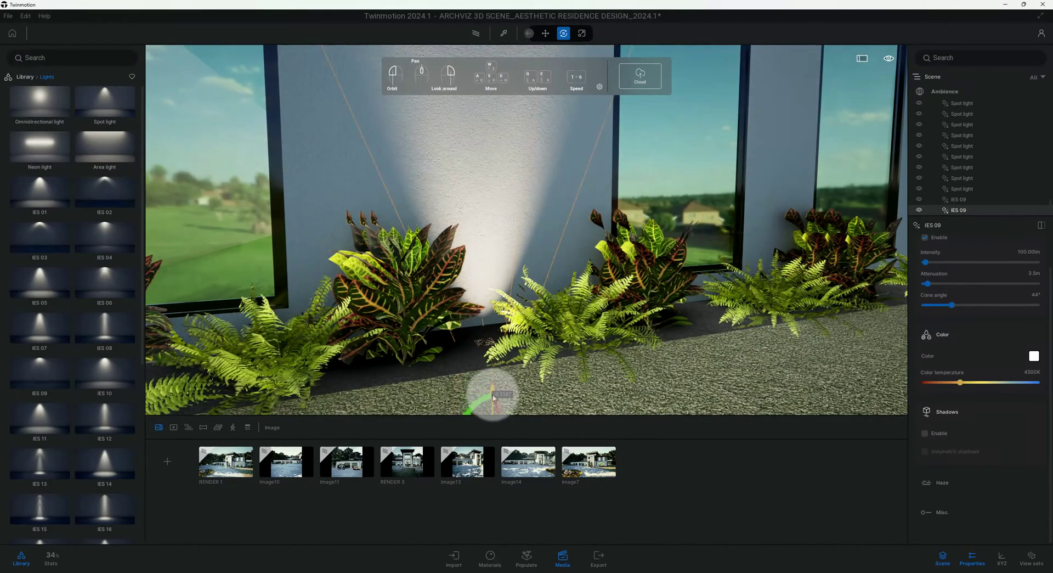
Step: Copy the uplight again and position the third one between the plants further along the wall
{"action": "key", "text": "ctrl+c"}
{"action": "left_click", "coordinate": [501, 329]}
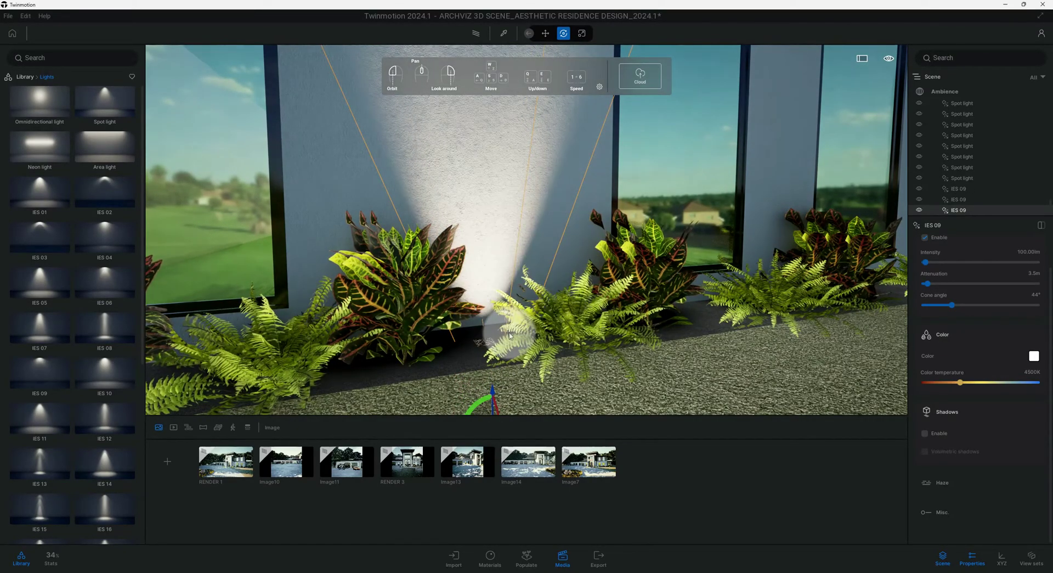
{"action": "left_click_drag", "start_coordinate": [502, 329], "coordinate": [572, 353]}
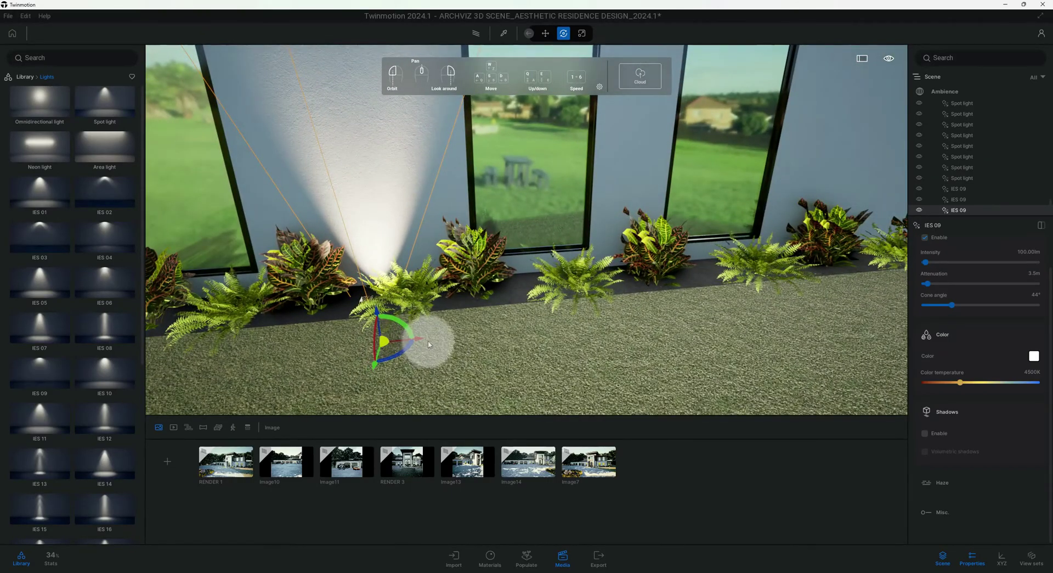
{"action": "left_click_drag", "start_coordinate": [418, 341], "coordinate": [852, 292]}
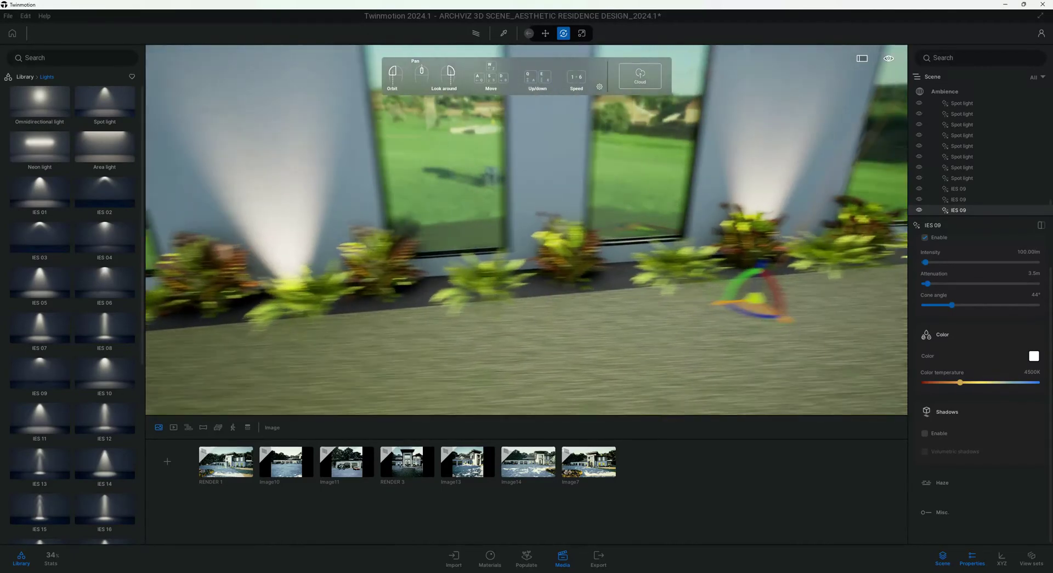
{"action": "mouse_move", "coordinate": [757, 301]}
{"action": "left_mouse_down"}
{"action": "mouse_move", "coordinate": [597, 374]}
{"action": "mouse_move", "coordinate": [623, 354]}
{"action": "left_mouse_up"}
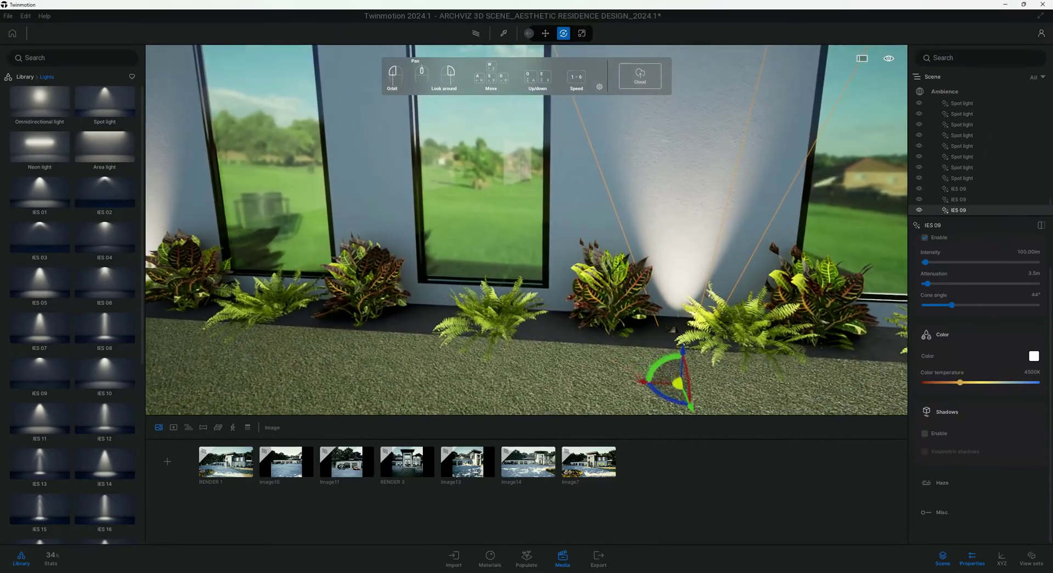
{"action": "left_click", "coordinate": [660, 388]}
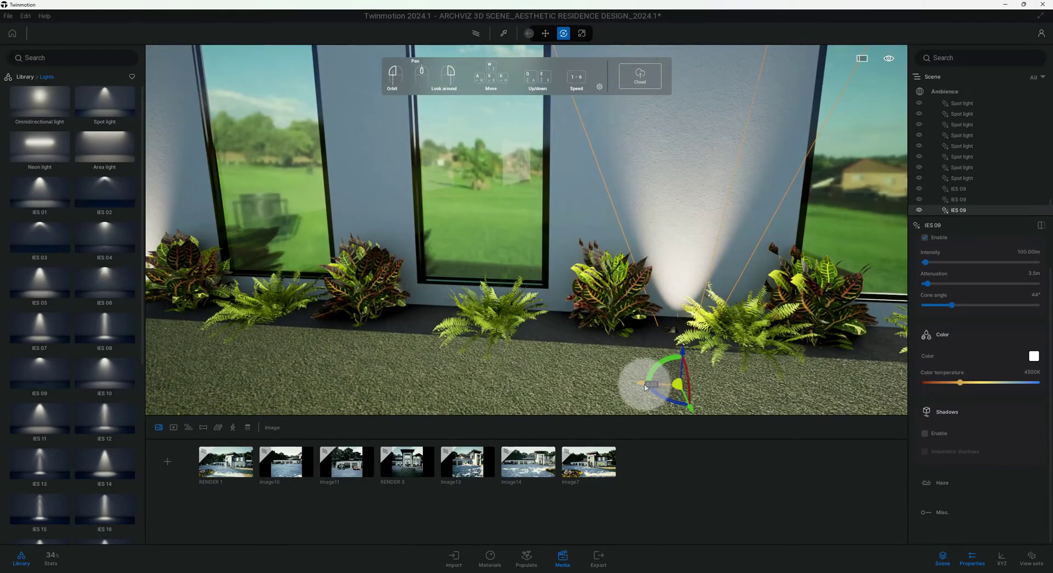
{"action": "mouse_move", "coordinate": [645, 388]}
{"action": "left_mouse_down"}
{"action": "mouse_move", "coordinate": [637, 386]}
{"action": "mouse_move", "coordinate": [658, 359]}
{"action": "mouse_move", "coordinate": [649, 344]}
{"action": "mouse_move", "coordinate": [369, 324]}
{"action": "left_mouse_up"}
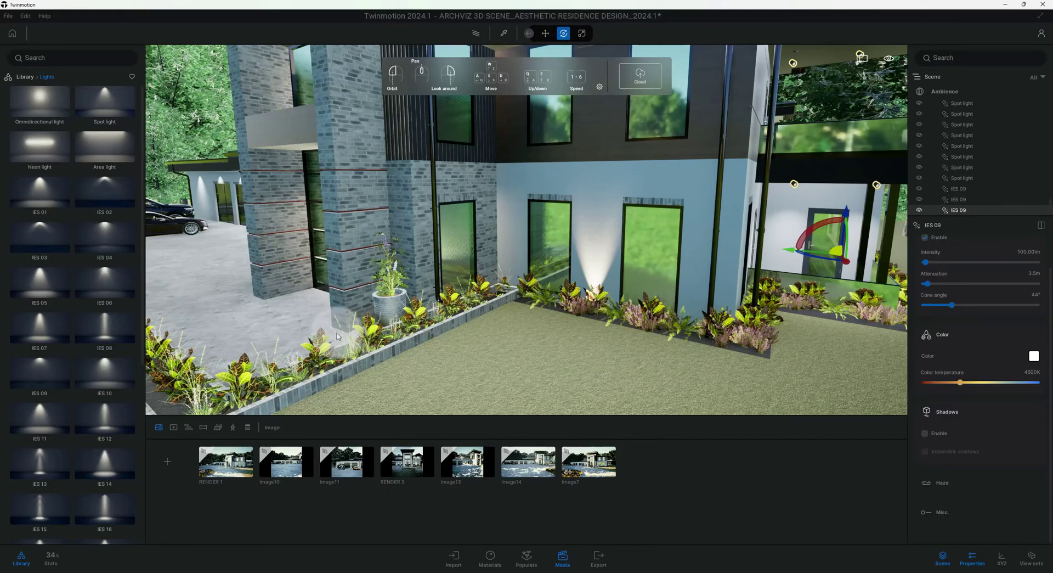
{"action": "mouse_move", "coordinate": [354, 335]}
{"action": "left_mouse_down"}
{"action": "mouse_move", "coordinate": [513, 396]}
{"action": "mouse_move", "coordinate": [652, 409]}
{"action": "mouse_move", "coordinate": [685, 364]}
{"action": "left_mouse_up"}
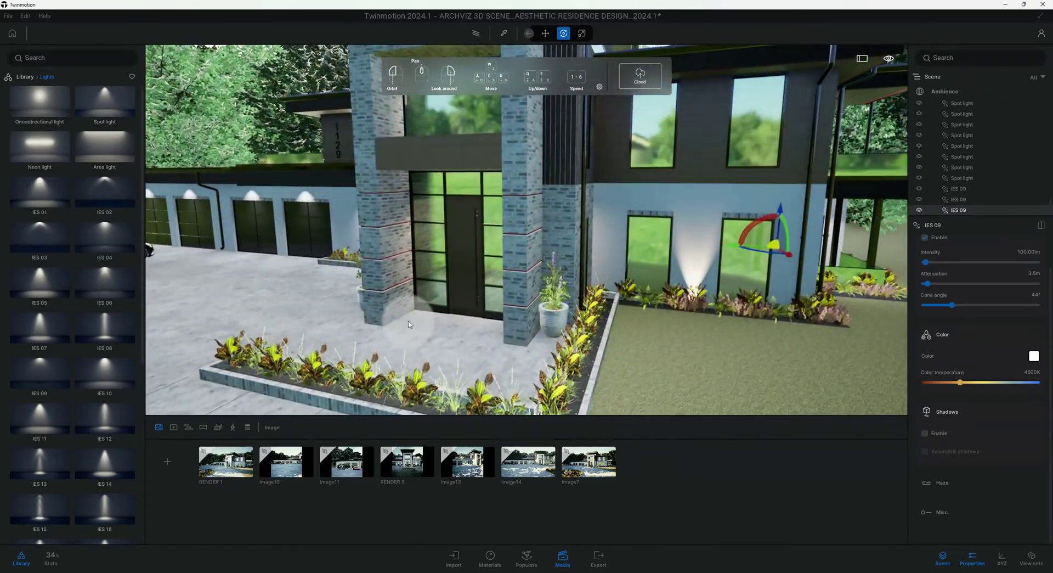
{"action": "mouse_move", "coordinate": [400, 320]}
{"action": "left_mouse_down"}
{"action": "mouse_move", "coordinate": [374, 322]}
{"action": "mouse_move", "coordinate": [477, 329]}
{"action": "mouse_move", "coordinate": [417, 327]}
{"action": "left_mouse_up"}
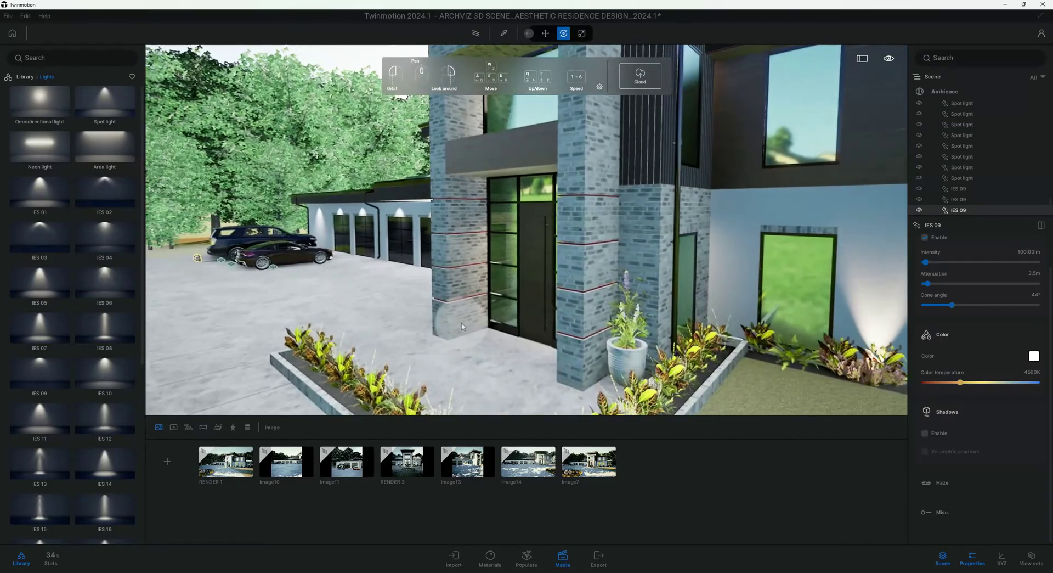
Step: Drag Neon 01 from Materials > Neons onto the red strips of the brick columns
{"action": "left_click", "coordinate": [25, 79]}
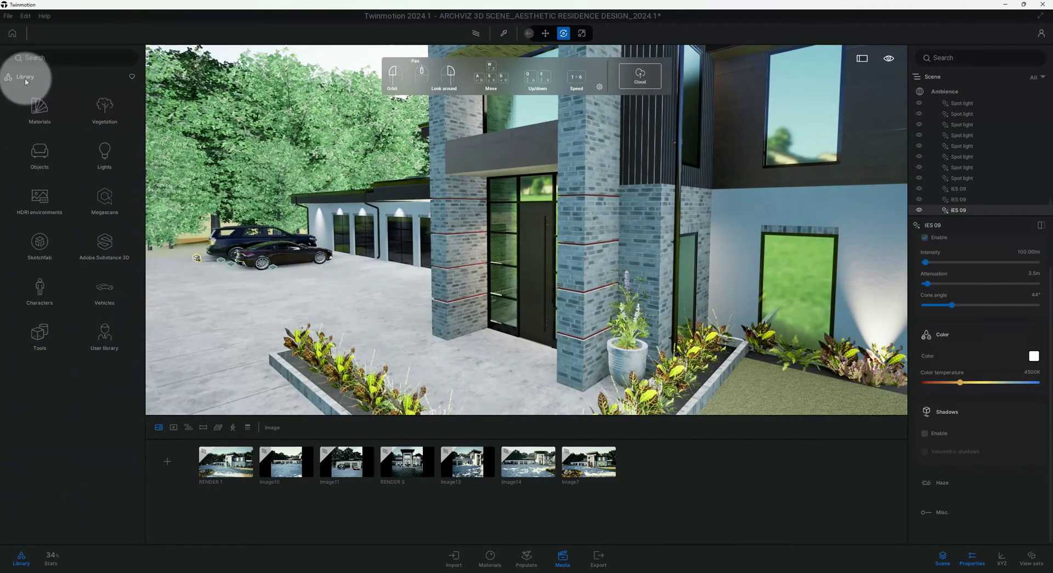
{"action": "mouse_move", "coordinate": [424, 262]}
{"action": "left_mouse_down"}
{"action": "mouse_move", "coordinate": [531, 300]}
{"action": "mouse_move", "coordinate": [544, 240]}
{"action": "left_mouse_up"}
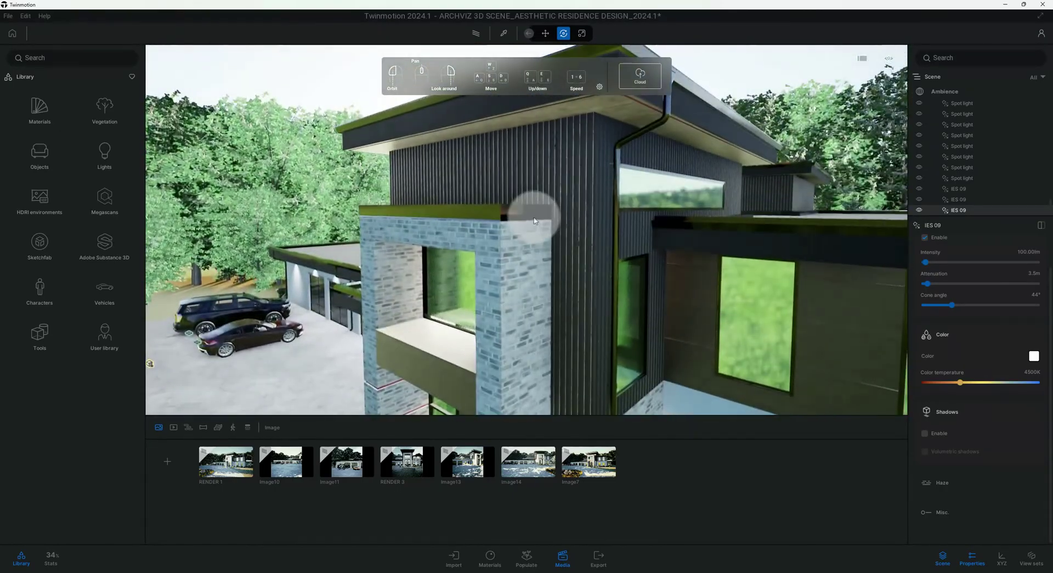
{"action": "left_click_drag", "start_coordinate": [544, 239], "coordinate": [536, 211]}
{"action": "mouse_move", "coordinate": [565, 156]}
{"action": "left_mouse_down"}
{"action": "mouse_move", "coordinate": [554, 136]}
{"action": "mouse_move", "coordinate": [521, 247]}
{"action": "mouse_move", "coordinate": [592, 118]}
{"action": "left_mouse_up"}
{"action": "left_click", "coordinate": [56, 222]}
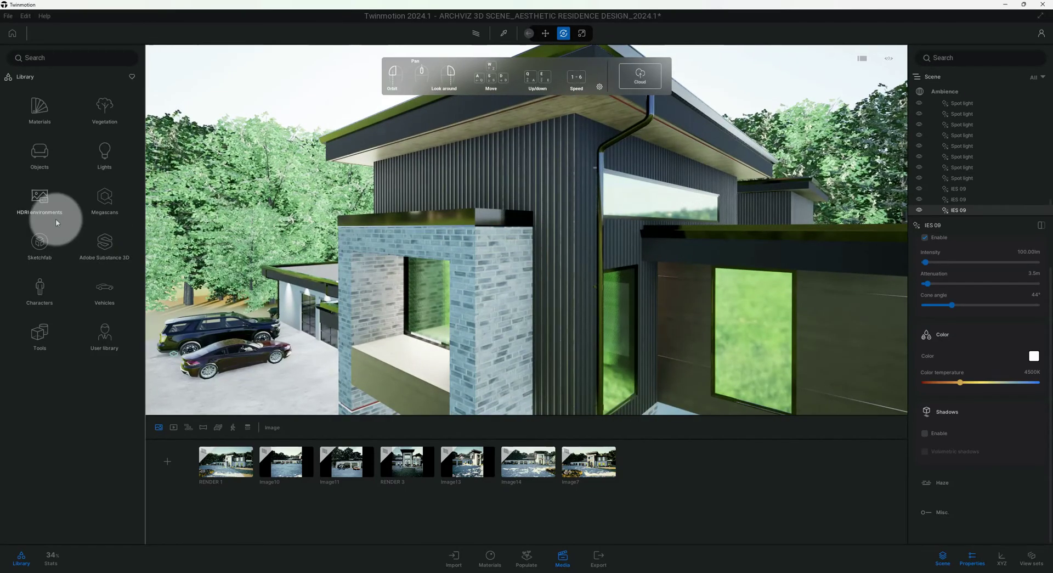
{"action": "left_click", "coordinate": [38, 121]}
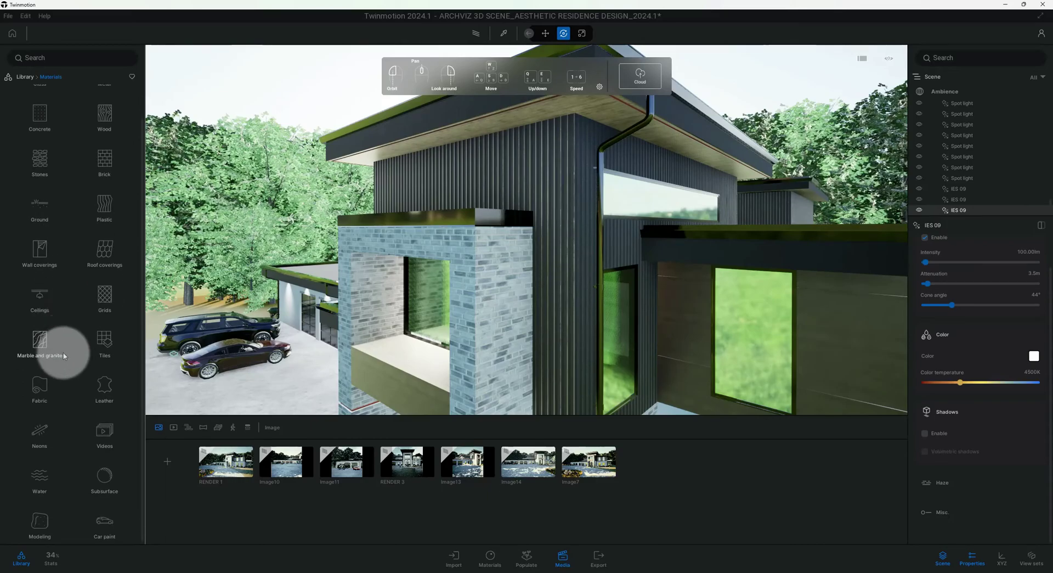
{"action": "left_click", "coordinate": [50, 351]}
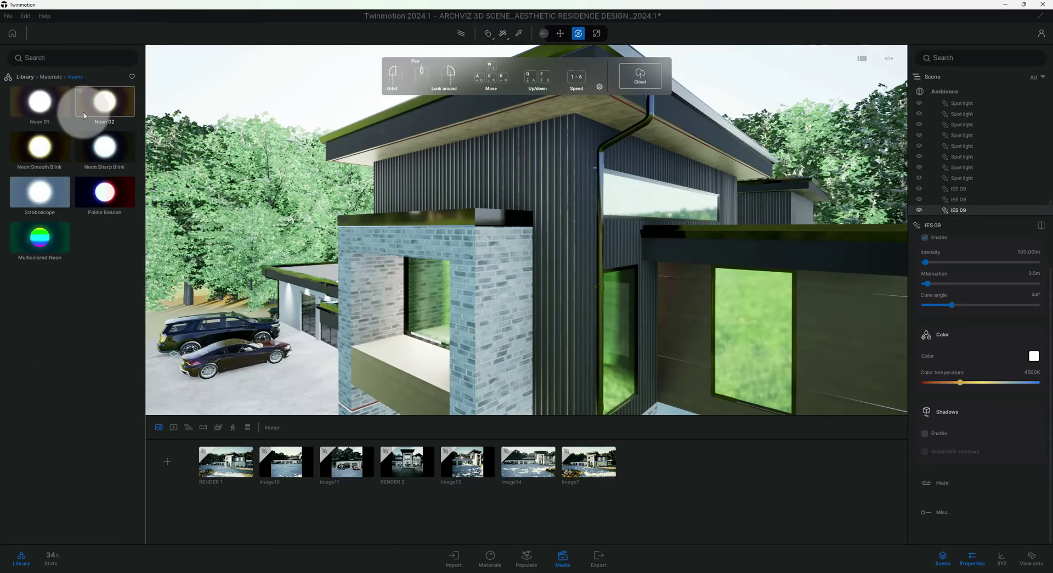
{"action": "mouse_move", "coordinate": [40, 105]}
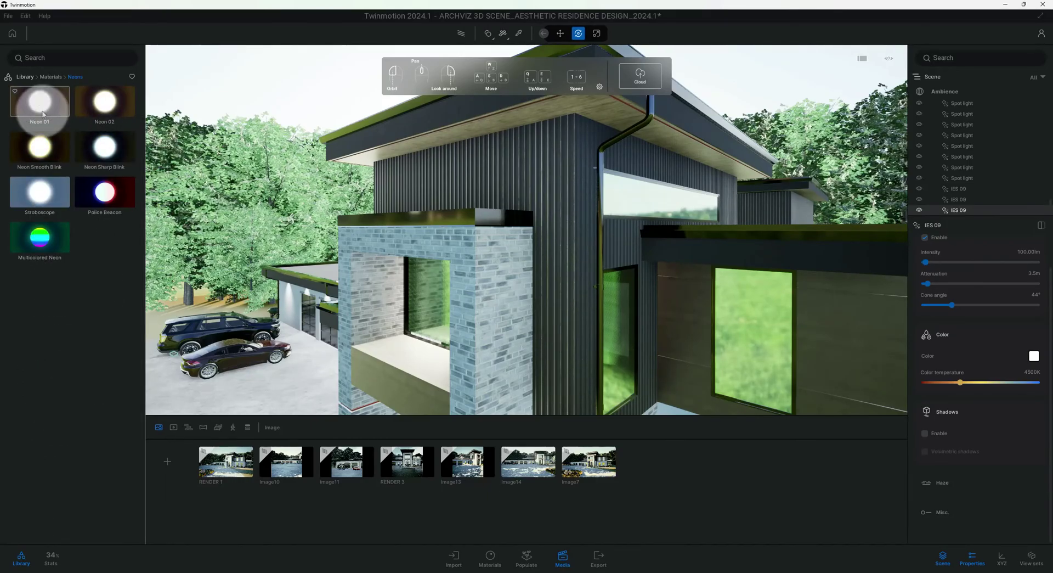
{"action": "left_click_drag", "start_coordinate": [42, 114], "coordinate": [483, 325]}
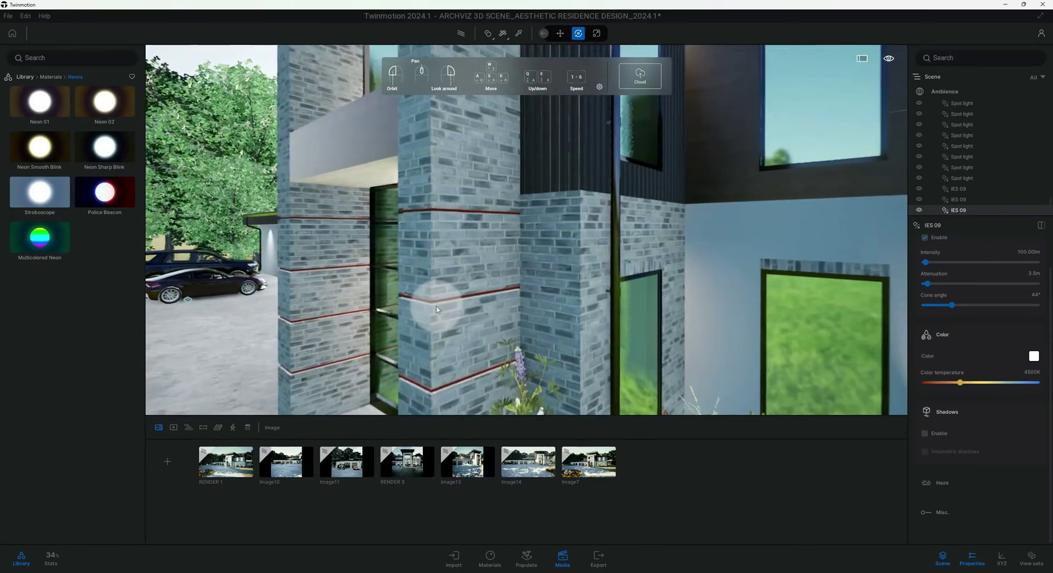
Step: Orbit along the brick facade to inspect the glowing strips and centre the glass entrance
{"action": "mouse_move", "coordinate": [483, 325]}
{"action": "left_mouse_down"}
{"action": "mouse_move", "coordinate": [45, 118]}
{"action": "mouse_move", "coordinate": [427, 211]}
{"action": "left_mouse_up"}
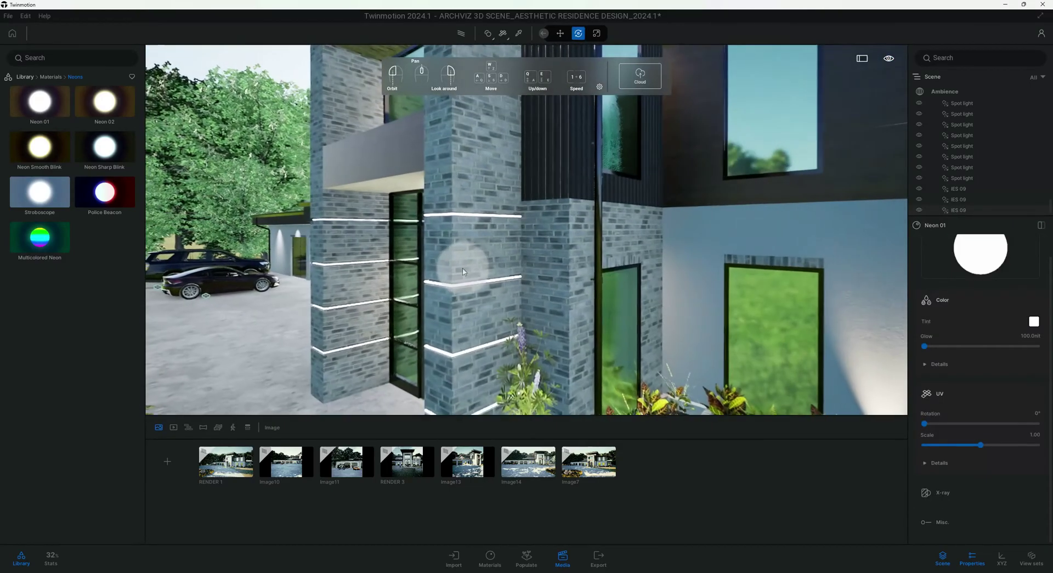
{"action": "mouse_move", "coordinate": [463, 271]}
{"action": "left_mouse_down"}
{"action": "mouse_move", "coordinate": [484, 247]}
{"action": "mouse_move", "coordinate": [473, 272]}
{"action": "mouse_move", "coordinate": [482, 282]}
{"action": "left_mouse_up"}
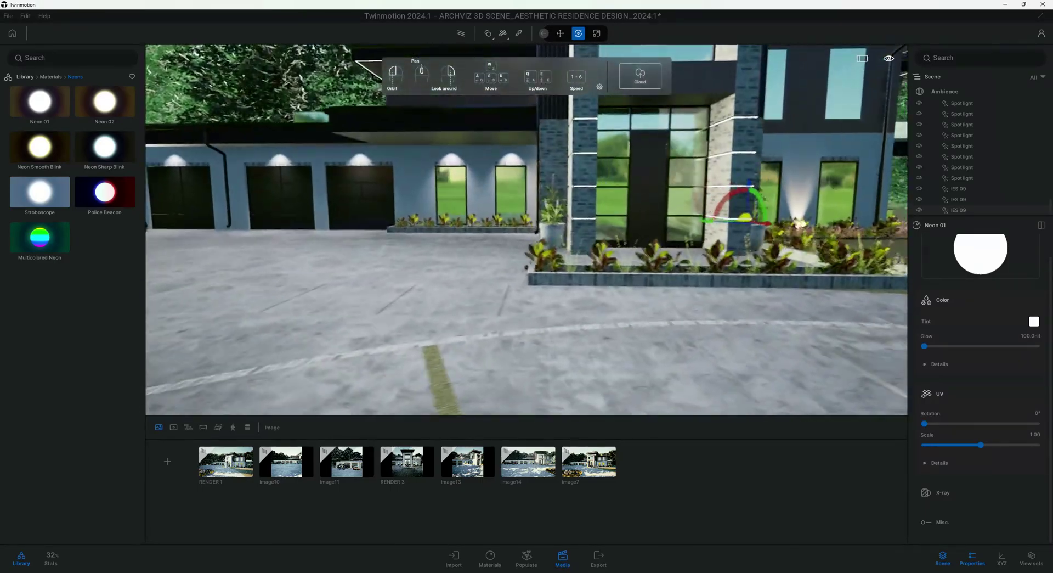
{"action": "mouse_move", "coordinate": [483, 281]}
{"action": "left_mouse_down"}
{"action": "mouse_move", "coordinate": [806, 389]}
{"action": "mouse_move", "coordinate": [400, 298]}
{"action": "left_mouse_up"}
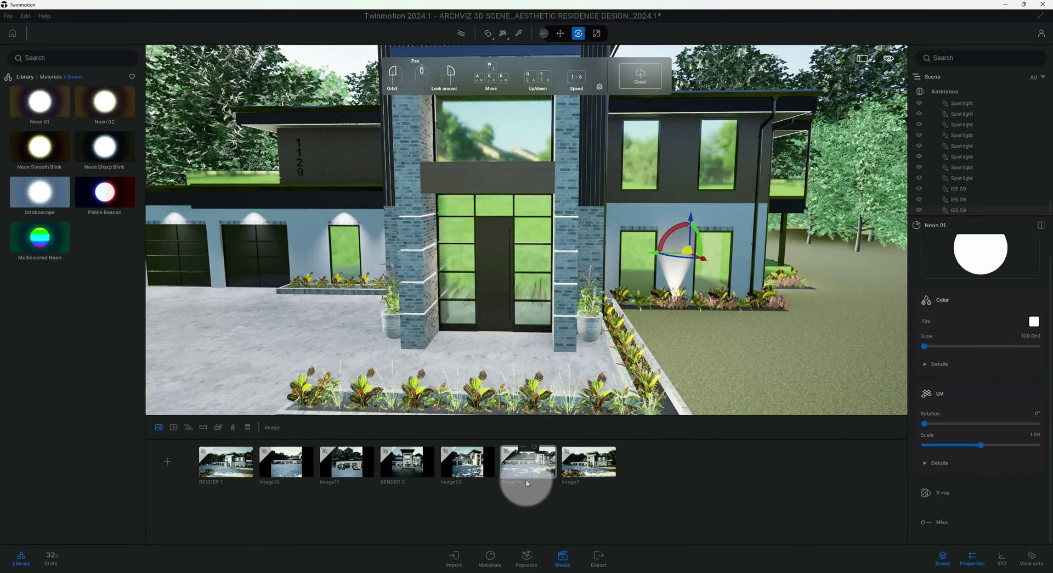
Step: Open the RENDER 3 media view showing the lit front elevation
{"action": "left_click", "coordinate": [408, 472]}
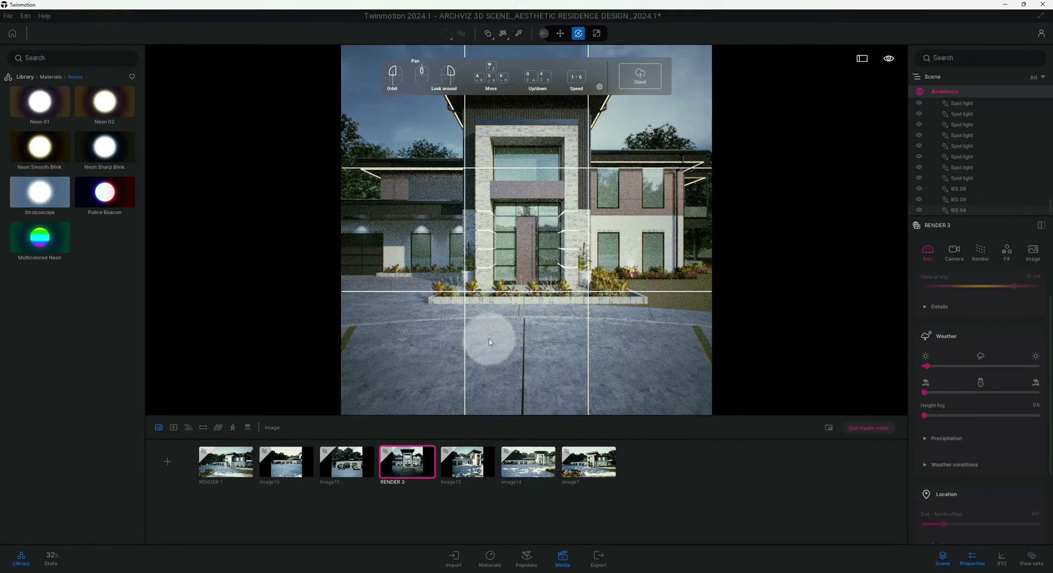